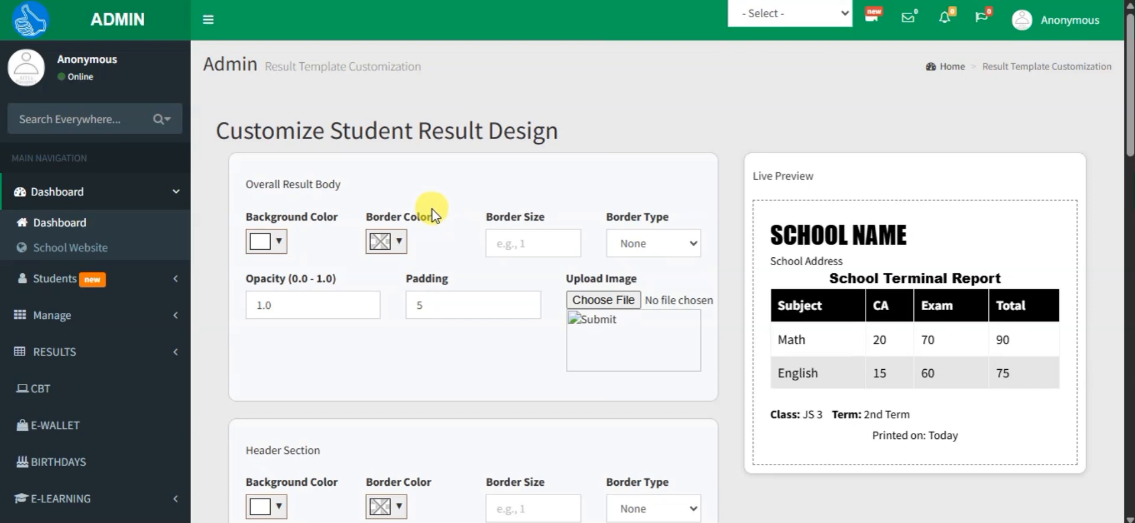
# Step: Look through the result design form from the overall body and header sections to the scores table and attributes sections
pyautogui.scroll(-5, 360, 201)
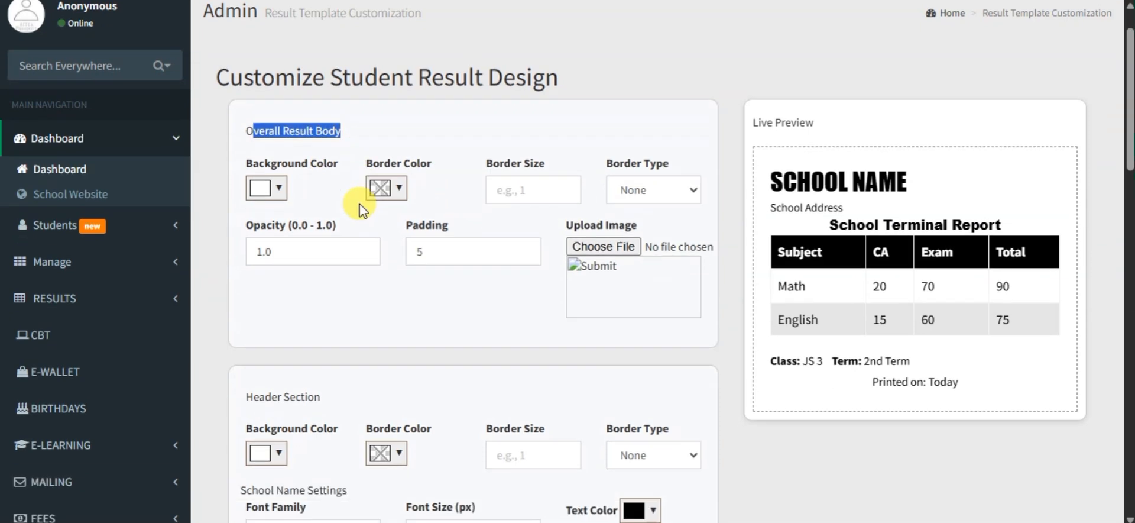
pyautogui.scroll(1, 361, 208)
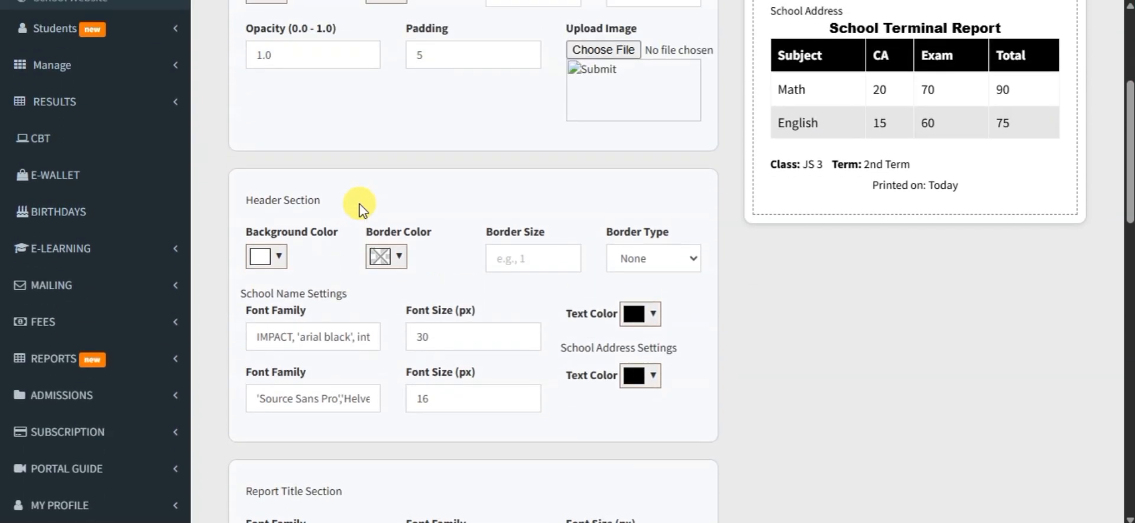
pyautogui.scroll(-6, 360, 210)
pyautogui.scroll(-3, 361, 211)
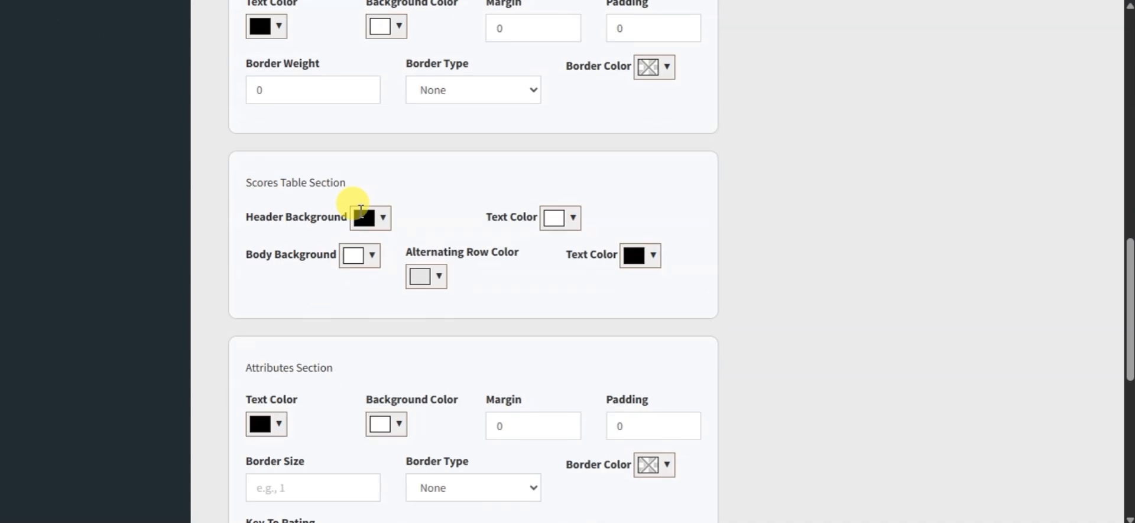
pyautogui.scroll(-4, 435, 326)
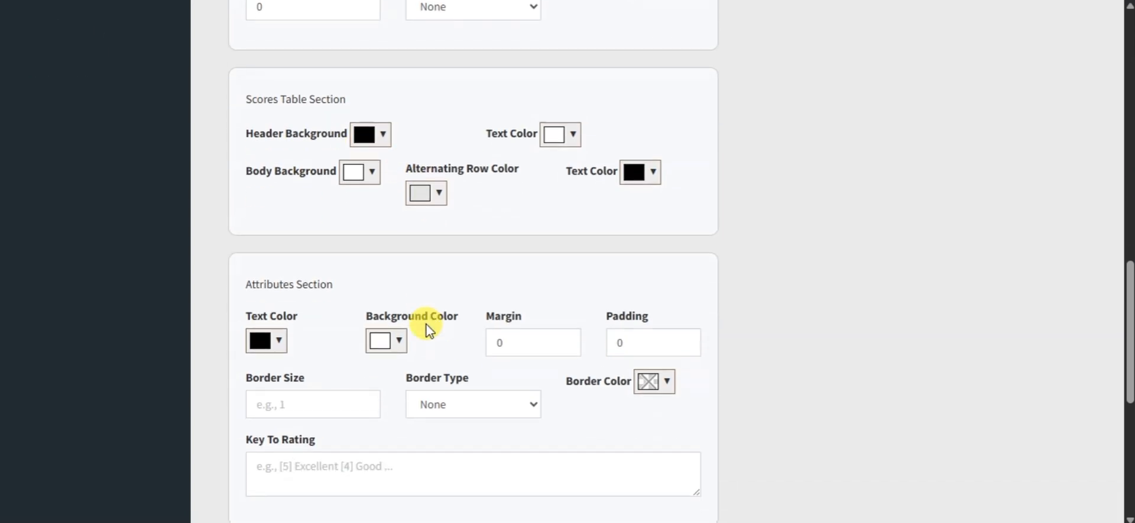
pyautogui.scroll(-3, 423, 325)
pyautogui.scroll(3, 470, 239)
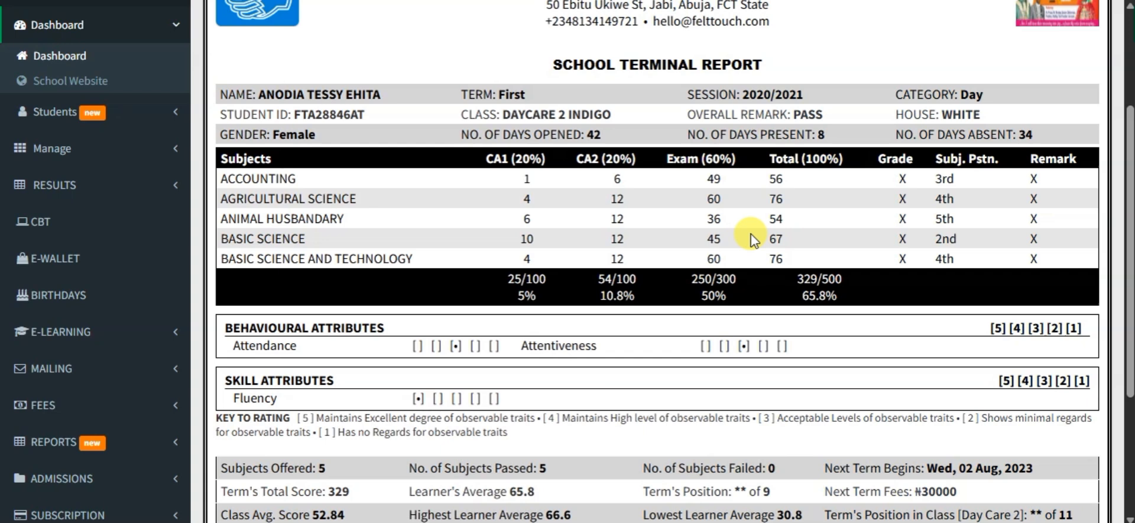
pyautogui.scroll(3, 748, 230)
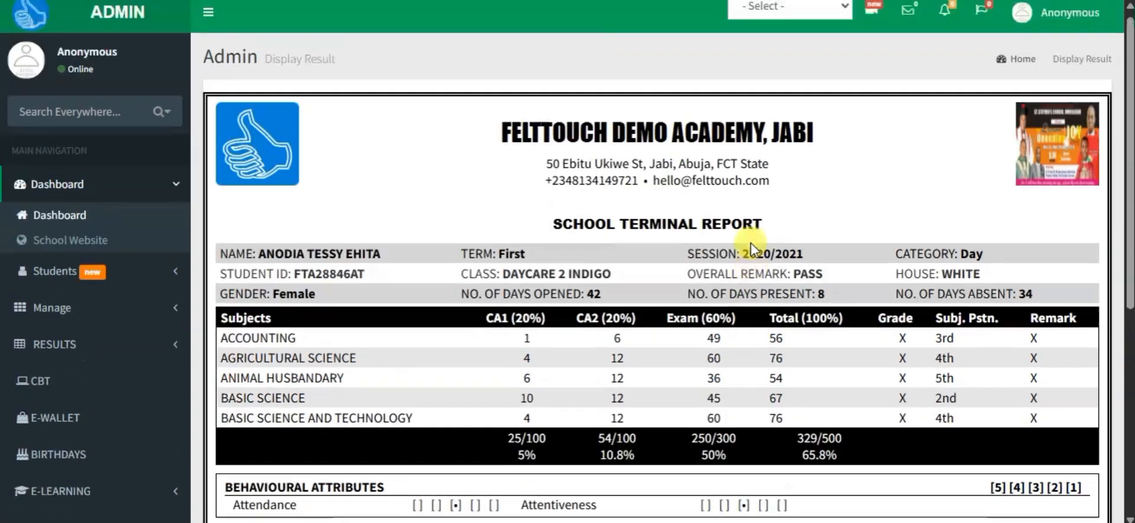
# Step: Examine the student's displayed terminal report from the school header down to the remarks and footer
pyautogui.scroll(-6, 750, 247)
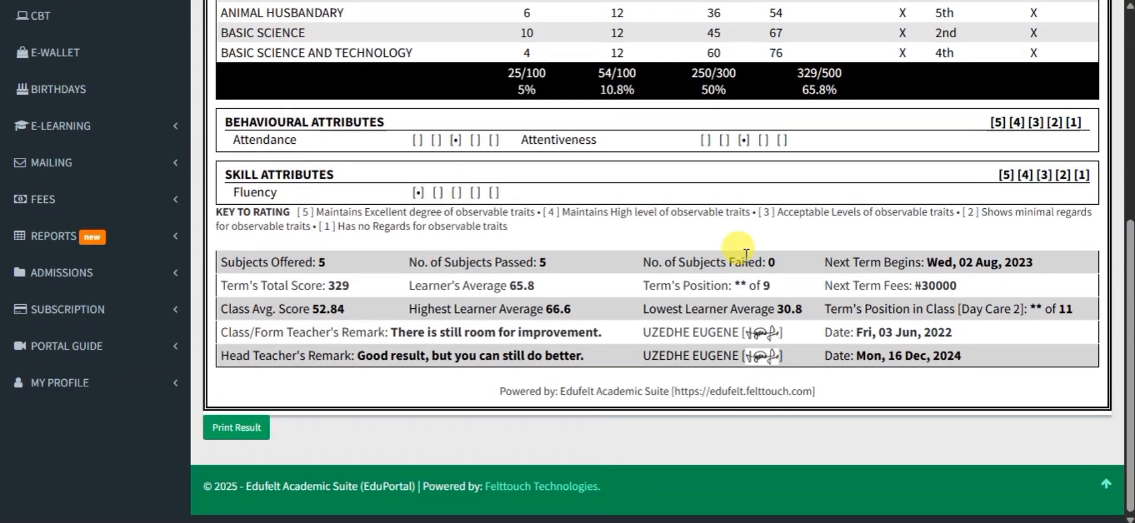
pyautogui.scroll(3, 746, 261)
pyautogui.scroll(3, 747, 261)
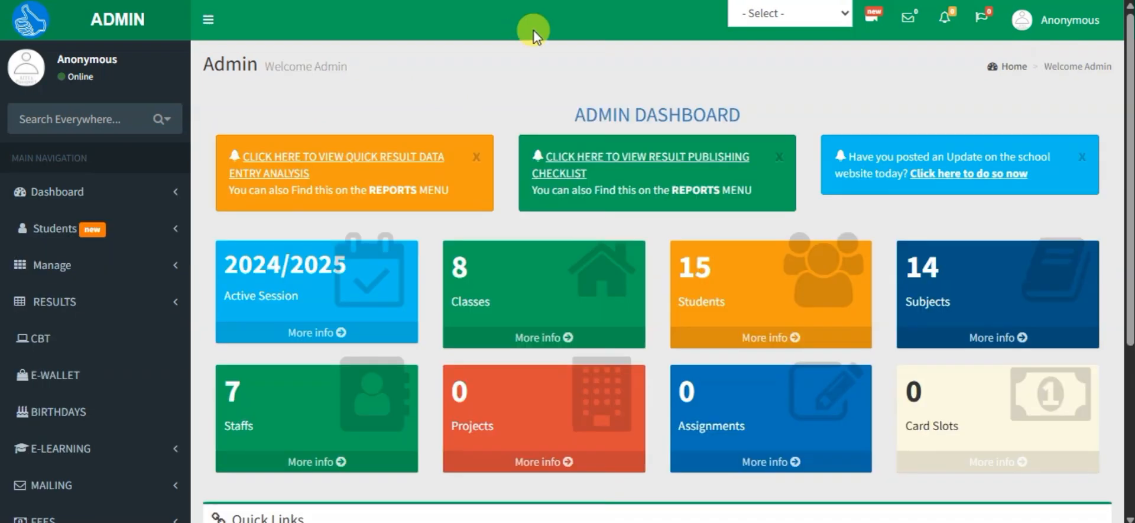
# Step: Open the Customize Result Sheet page from the results settings and bring up its Overall Result Body section
pyautogui.click(135, 309)
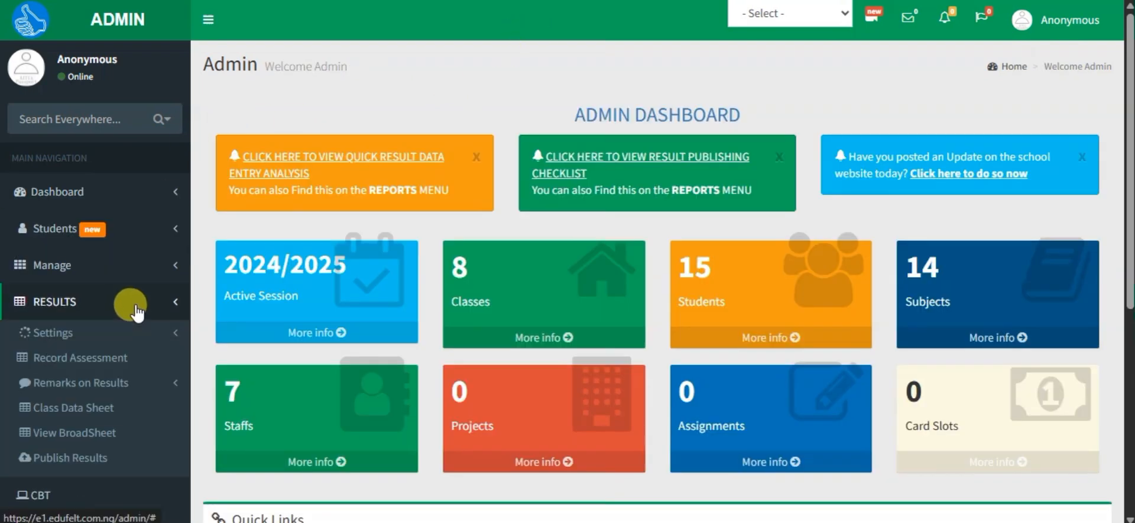
pyautogui.click(161, 336)
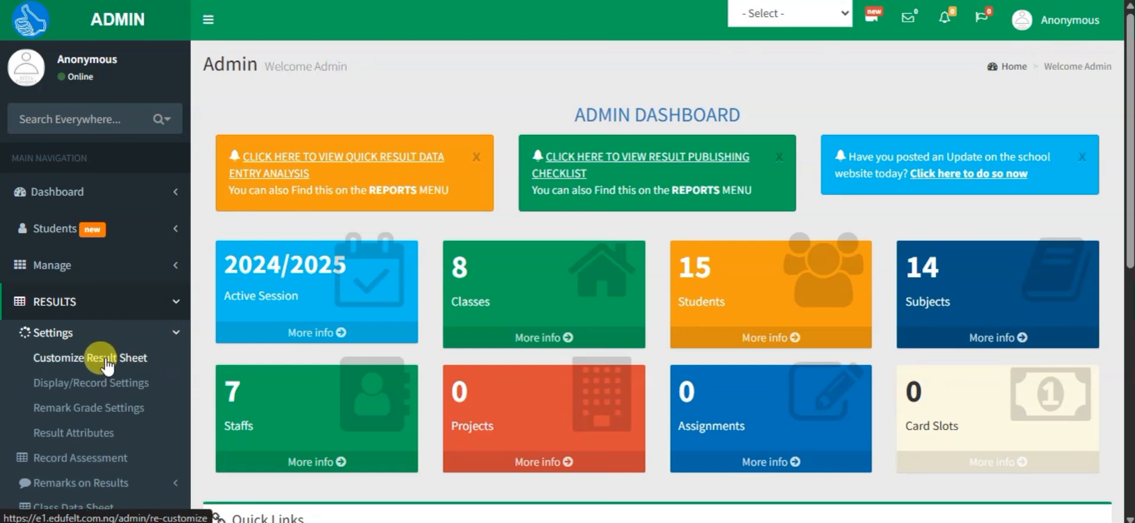
pyautogui.click(132, 366)
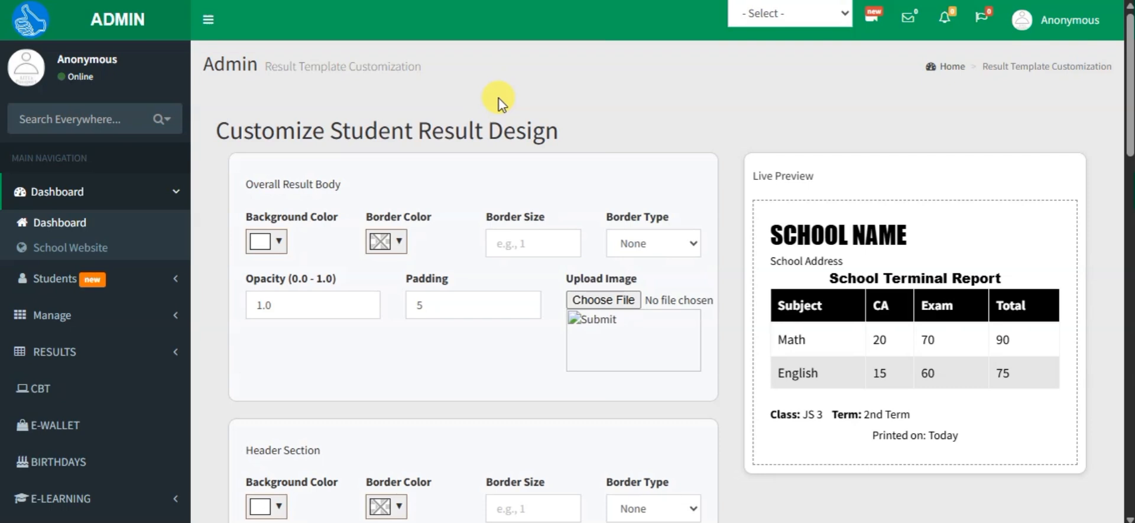
pyautogui.scroll(-2, 499, 101)
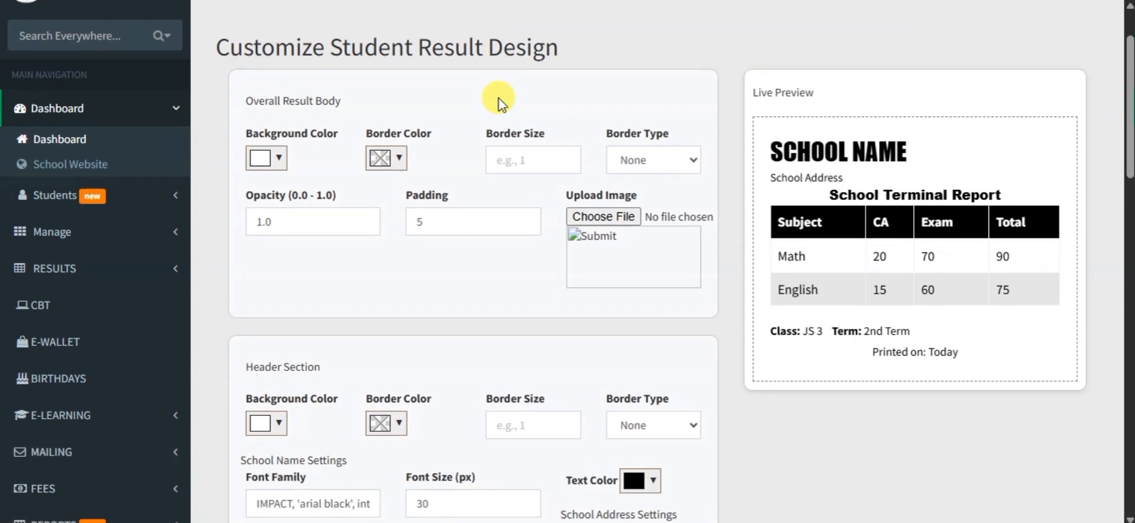
pyautogui.moveTo(247, 100); pyautogui.dragTo(358, 109)
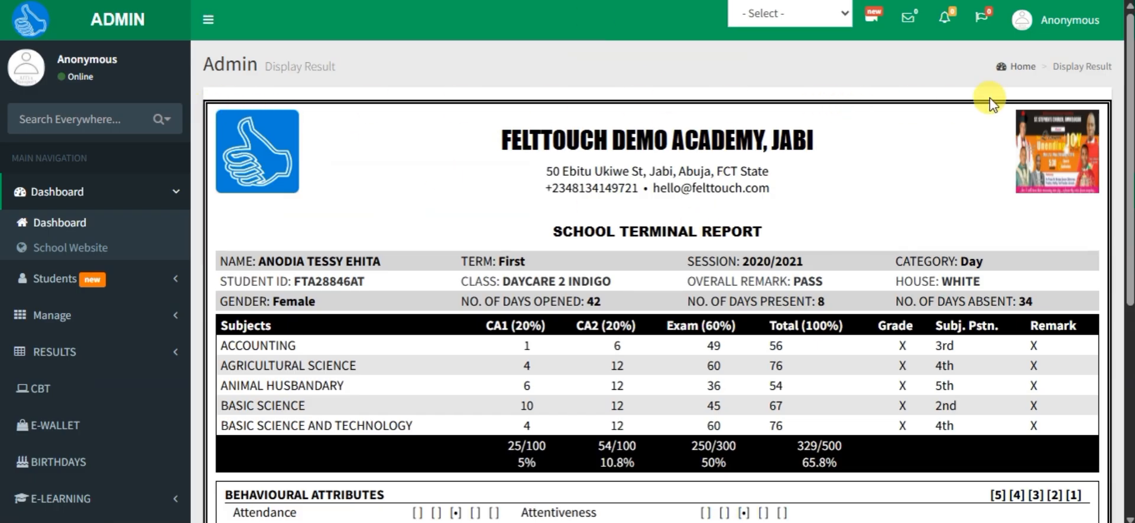
# Step: Review the whole displayed result sheet as the area covered by the overall body settings
pyautogui.scroll(-6, 1123, 279)
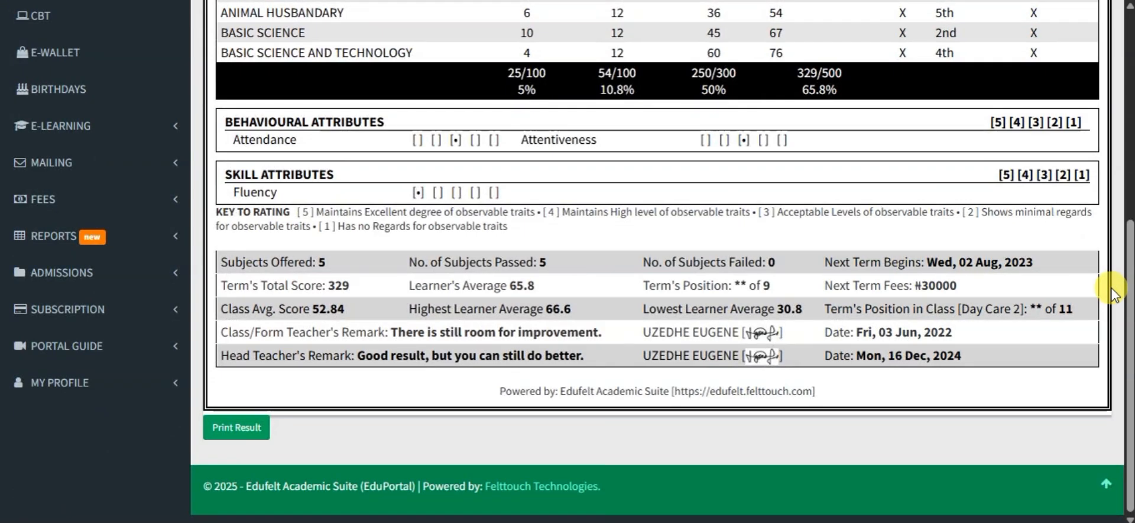
pyautogui.scroll(4, 1117, 279)
pyautogui.scroll(2, 1114, 294)
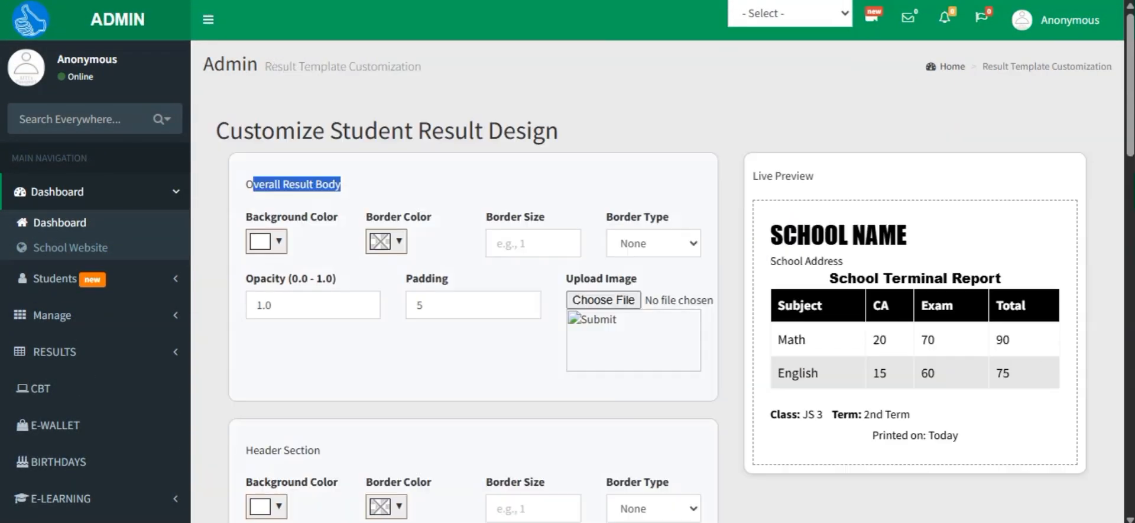
# Step: Set the overall result body's background color to light blue, #c1f9ff
pyautogui.click(444, 177)
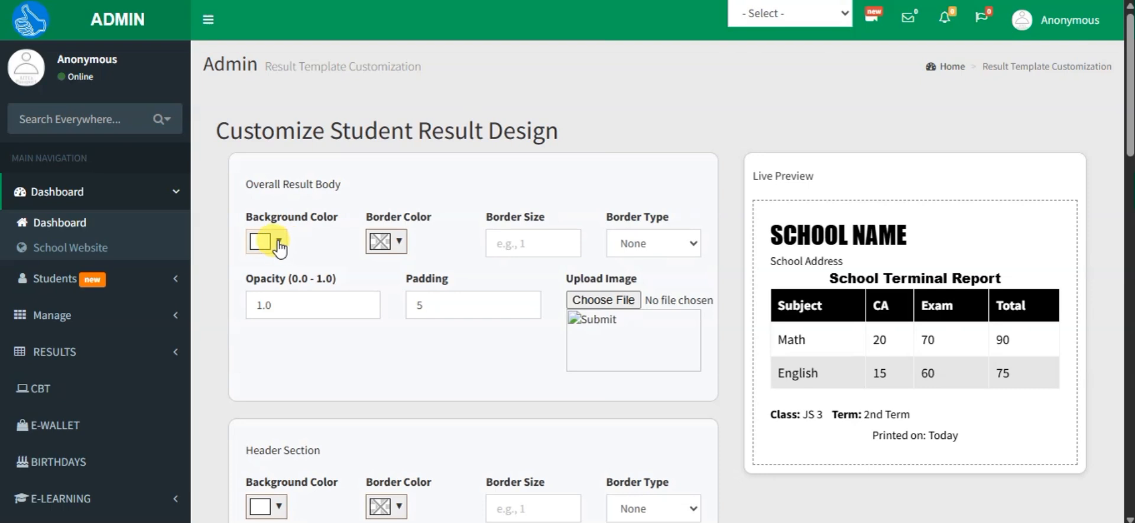
pyautogui.click(273, 241)
pyautogui.click(389, 340)
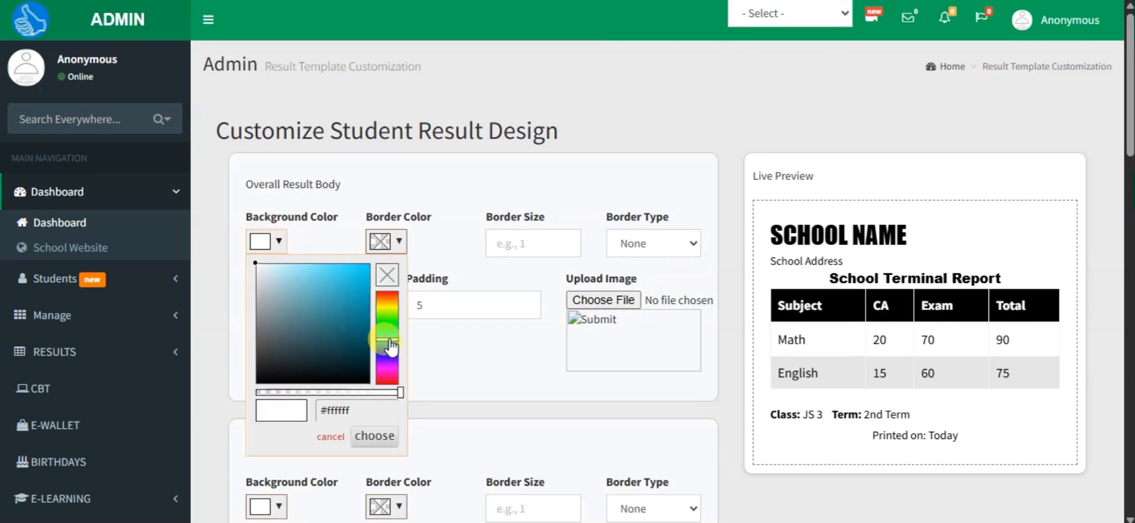
pyautogui.click(285, 269)
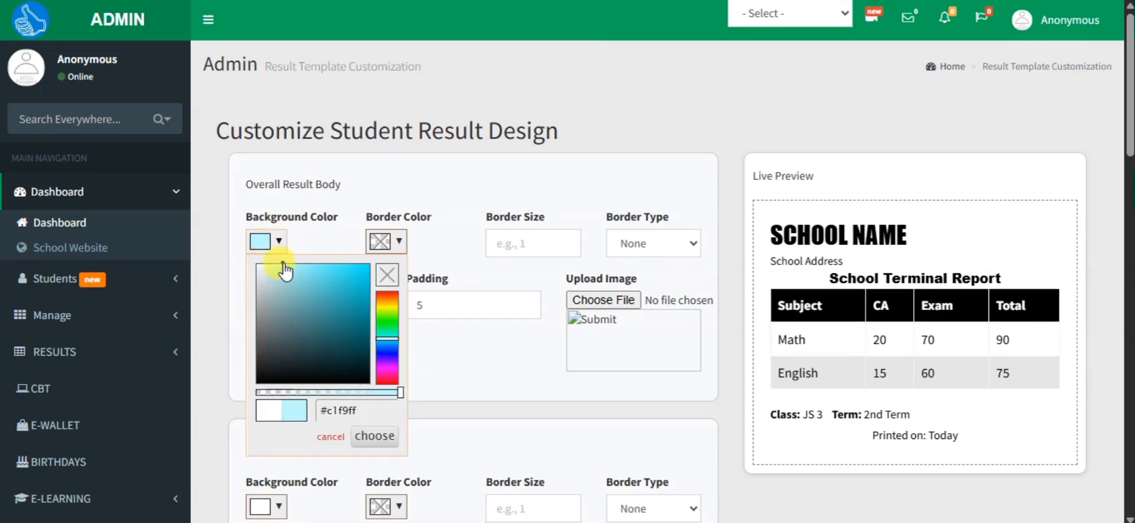
pyautogui.click(355, 168)
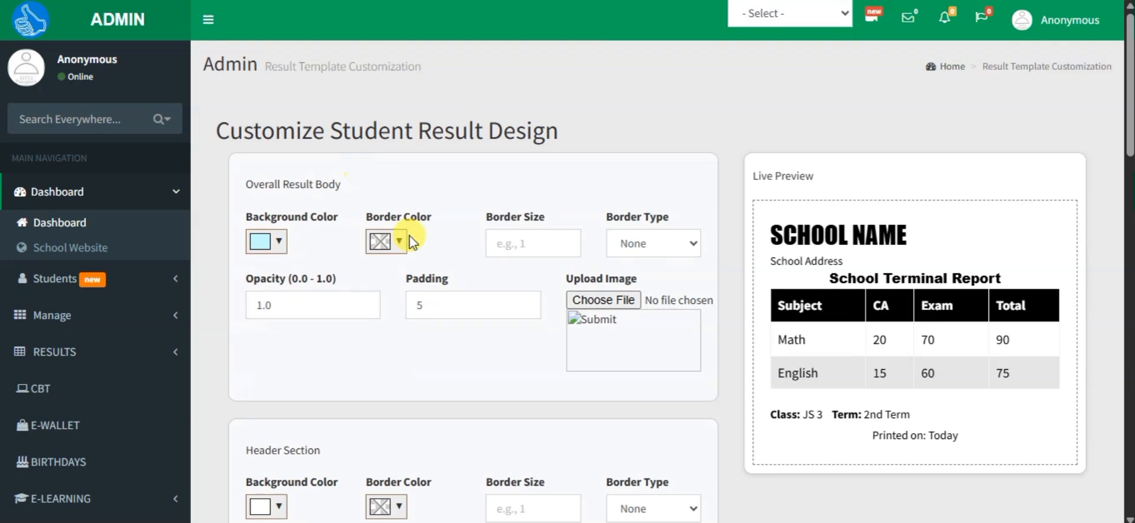
# Step: Set the overall result body's border color to blue, #064caf
pyautogui.click(385, 240)
pyautogui.click(508, 353)
pyautogui.moveTo(454, 307); pyautogui.dragTo(486, 299)
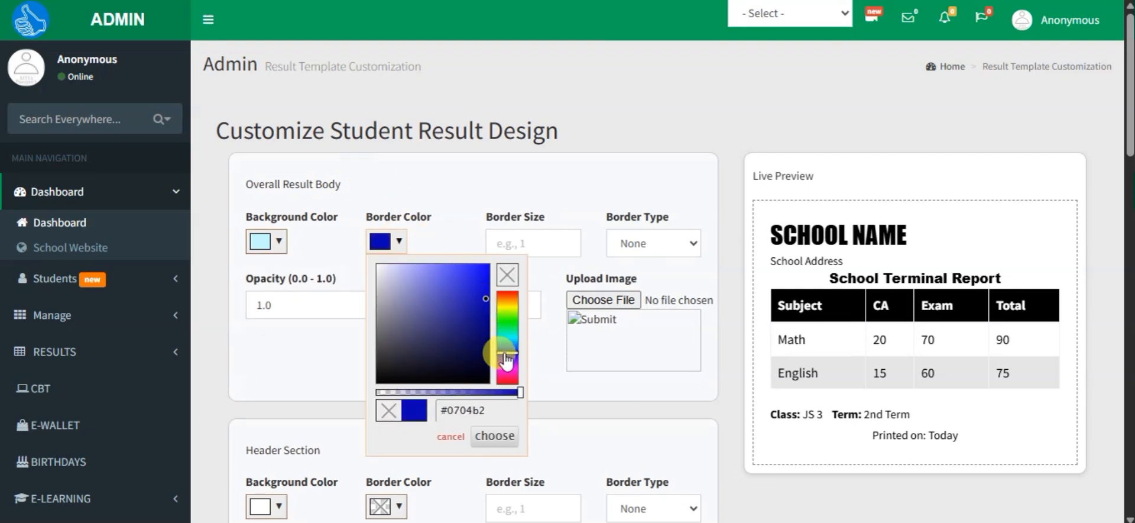
pyautogui.moveTo(507, 353); pyautogui.dragTo(507, 345)
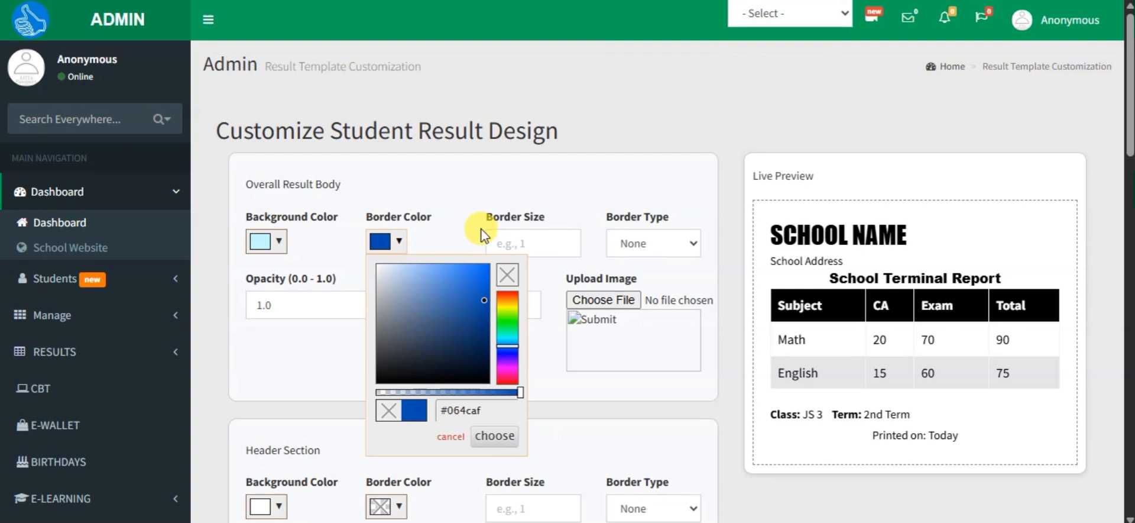
# Step: Give the overall result body a border size of 7 and the Double border type
pyautogui.click(508, 210)
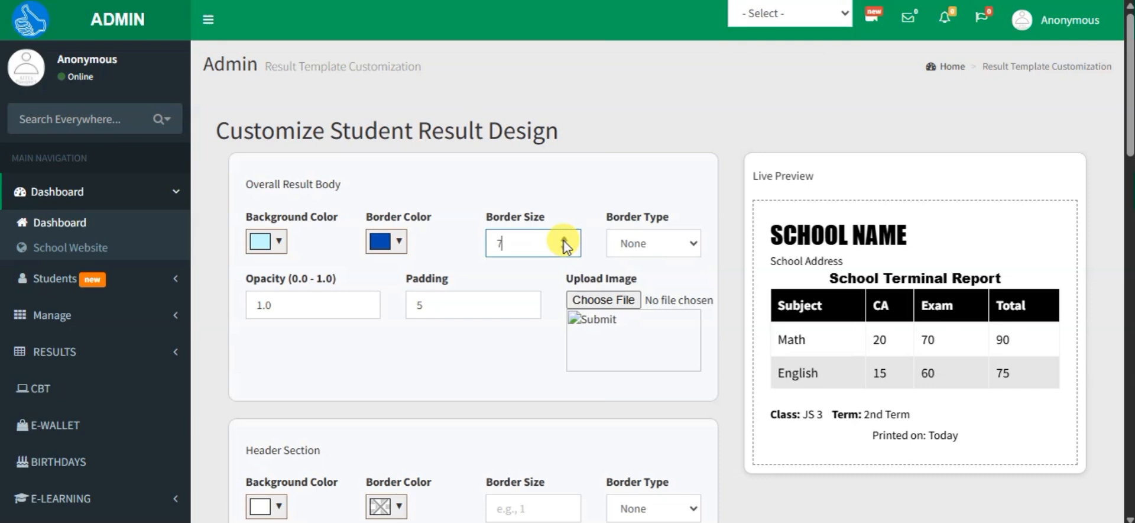
pyautogui.click(675, 244)
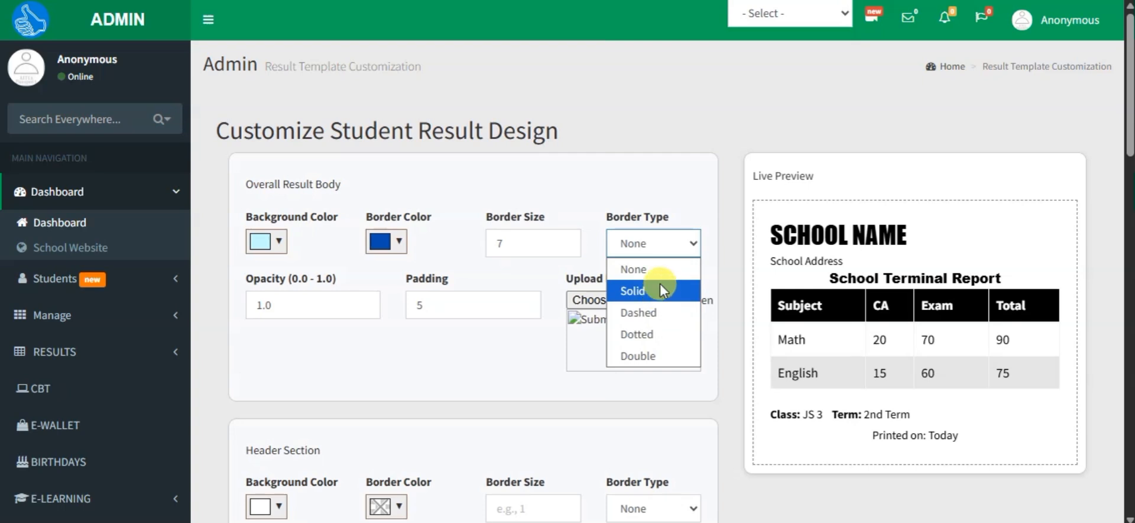
pyautogui.click(655, 355)
# Step: Check the overall body's opacity and padding fields against the student's displayed result sheet
pyautogui.click(330, 303)
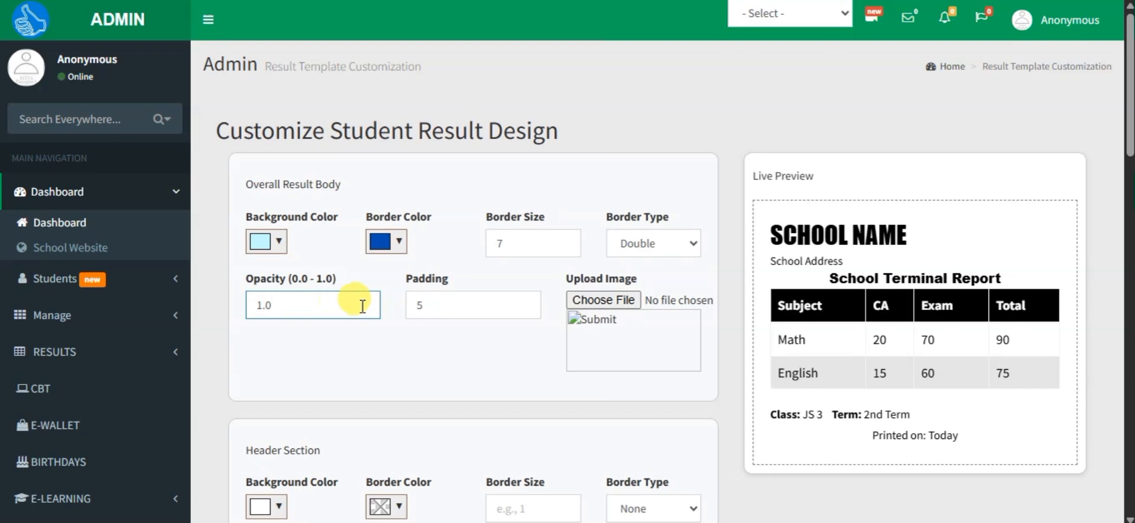
pyautogui.moveTo(286, 307); pyautogui.dragTo(246, 299)
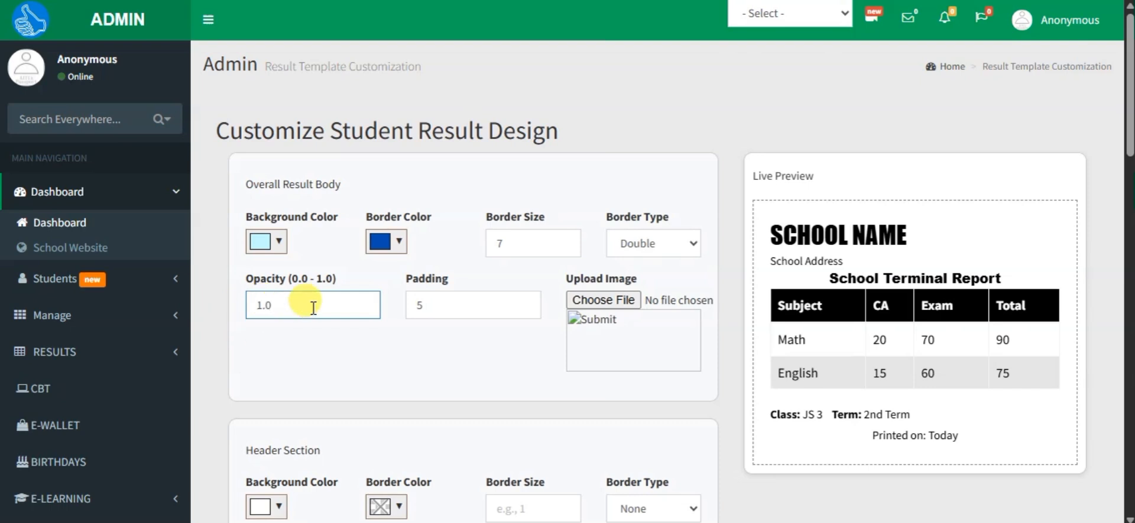
pyautogui.click(440, 296)
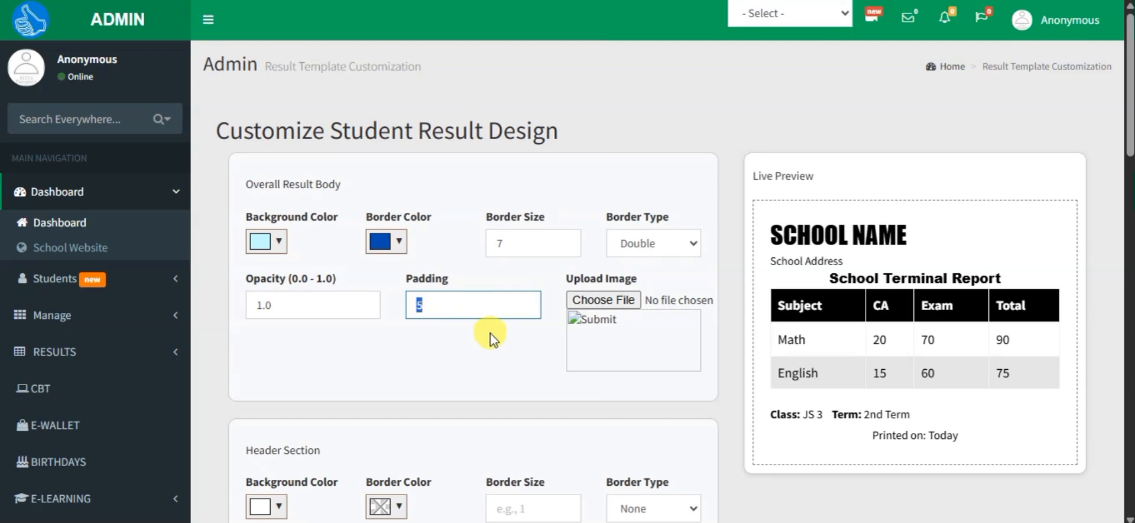
pyautogui.click(485, 303)
pyautogui.moveTo(436, 320); pyautogui.dragTo(406, 318)
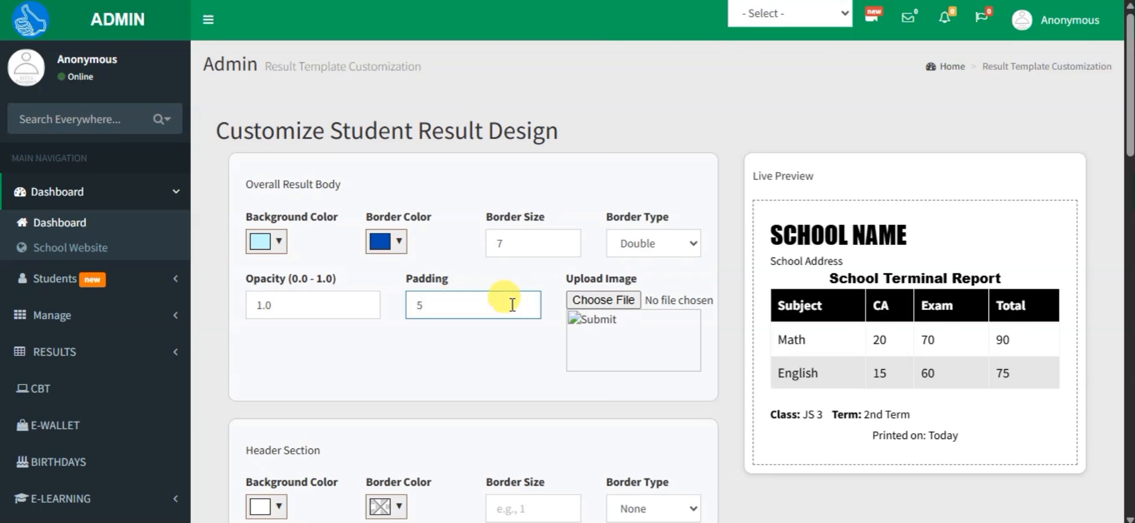
pyautogui.scroll(-2, 496, 301)
pyautogui.scroll(2, 414, 249)
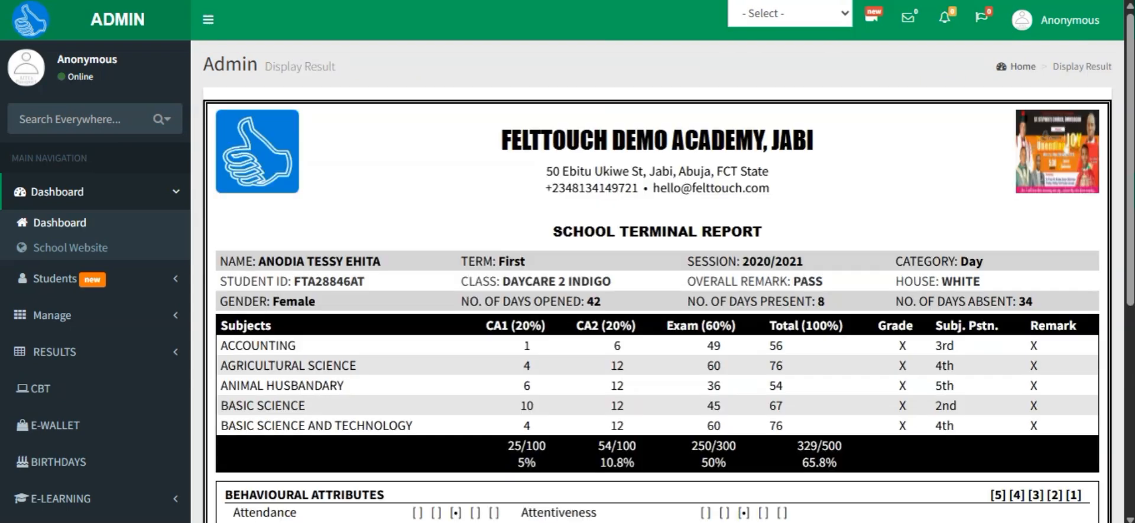
pyautogui.scroll(-4, 599, 305)
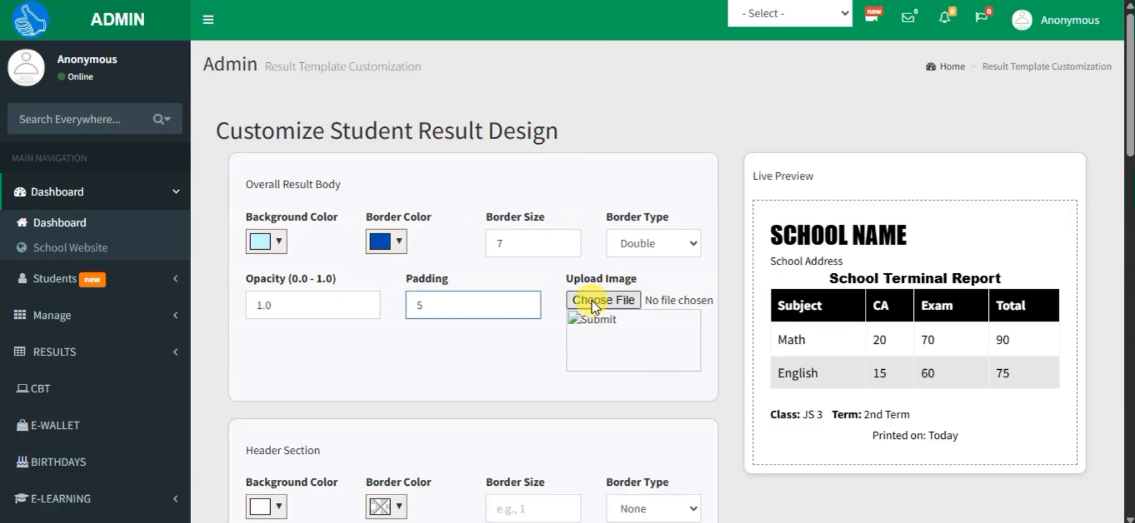
# Step: Choose the "fta result background" image from the Downloads folder as the overall result body's upload image
pyautogui.click(614, 304)
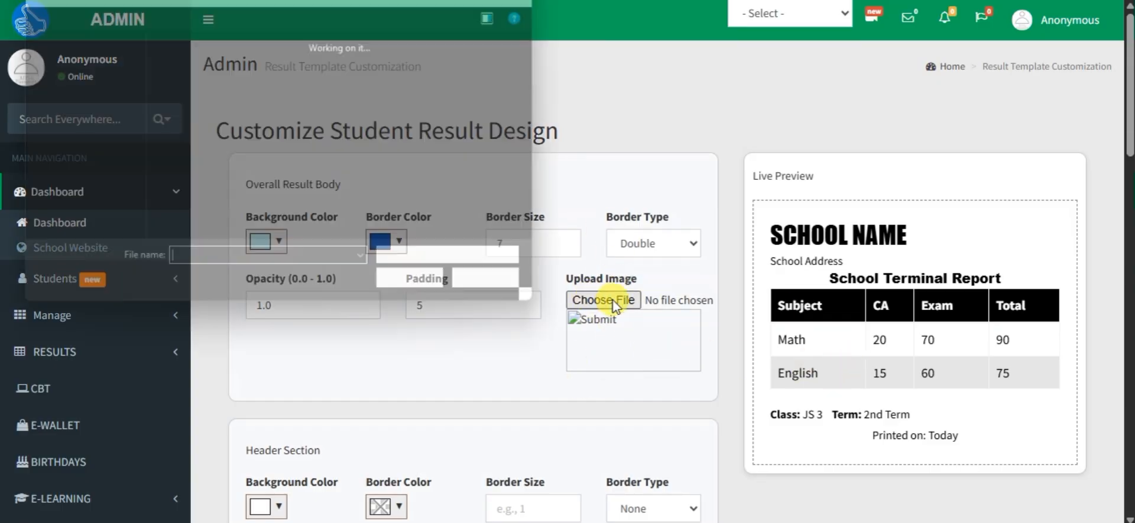
pyautogui.click(77, 118)
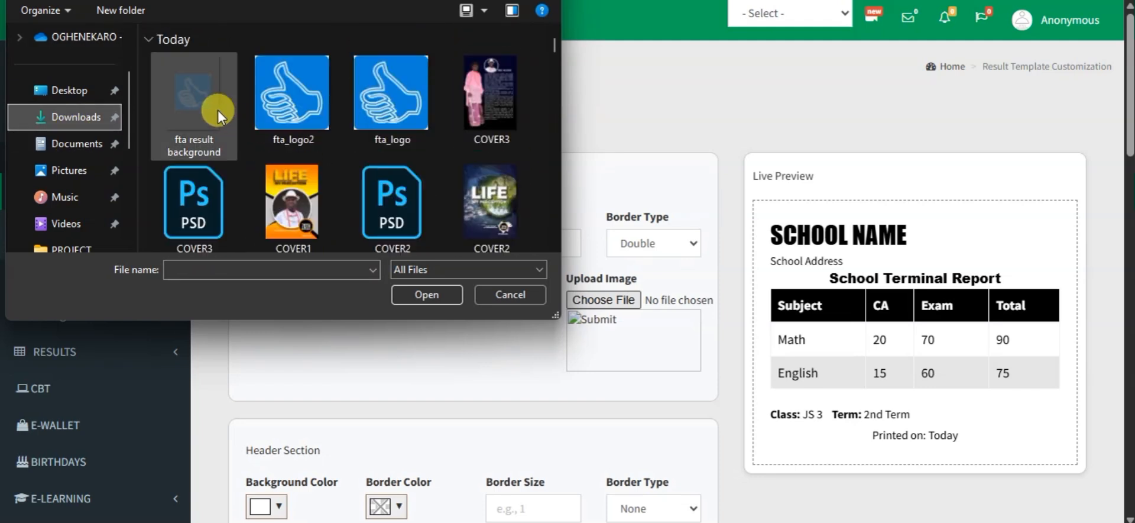
pyautogui.click(203, 100)
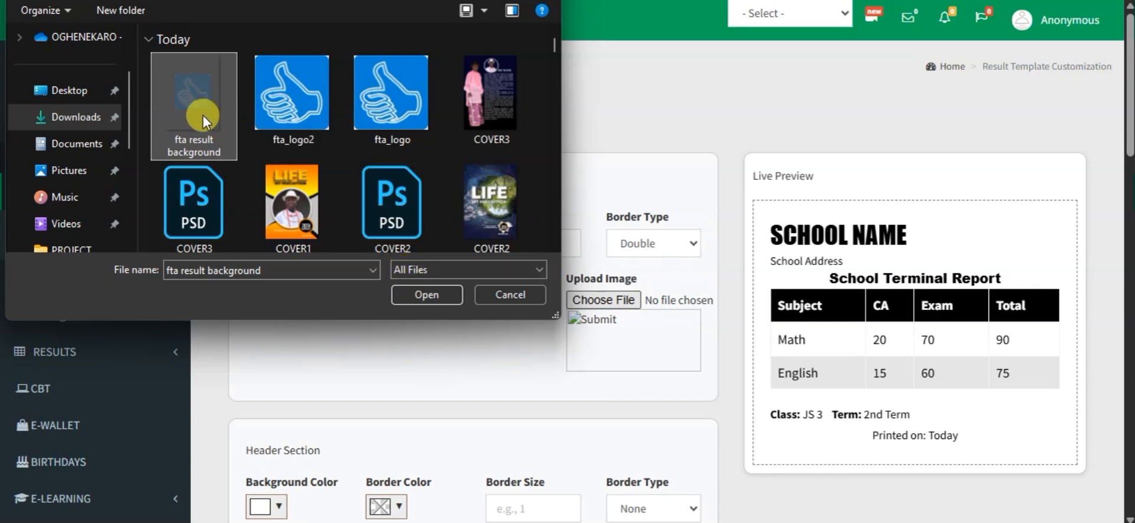
pyautogui.click(436, 294)
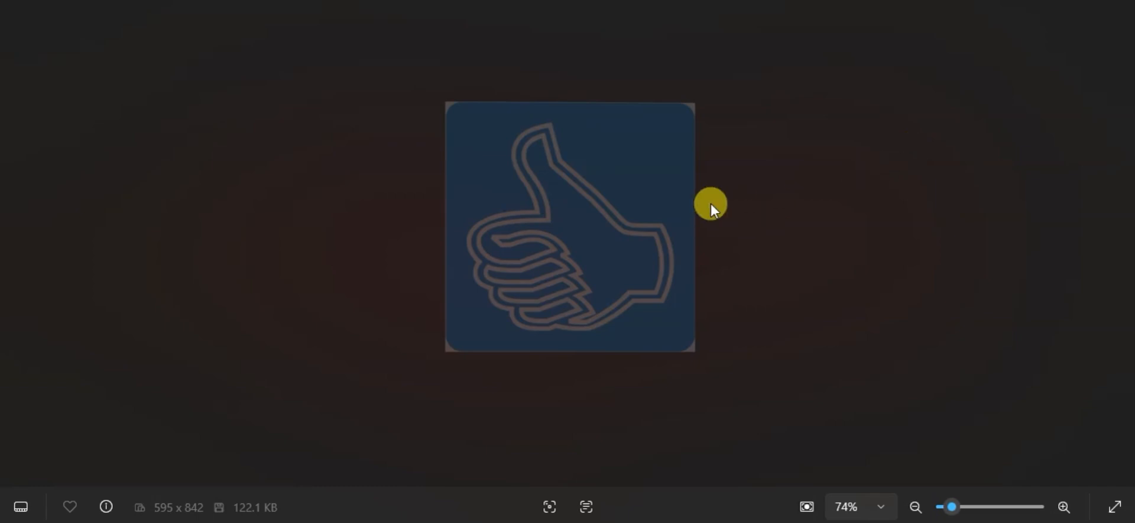
# Step: Inspect the faded thumbs-up logo background image up close in the image viewer
pyautogui.scroll(1, 712, 207)
pyautogui.scroll(-1, 712, 207)
pyautogui.scroll(4, 711, 206)
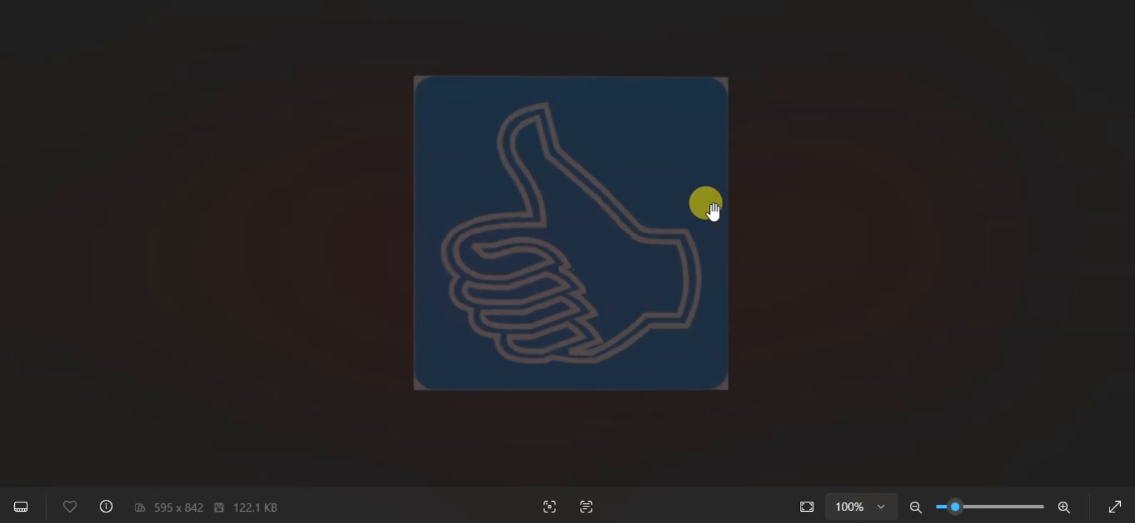
pyautogui.scroll(-3, 712, 208)
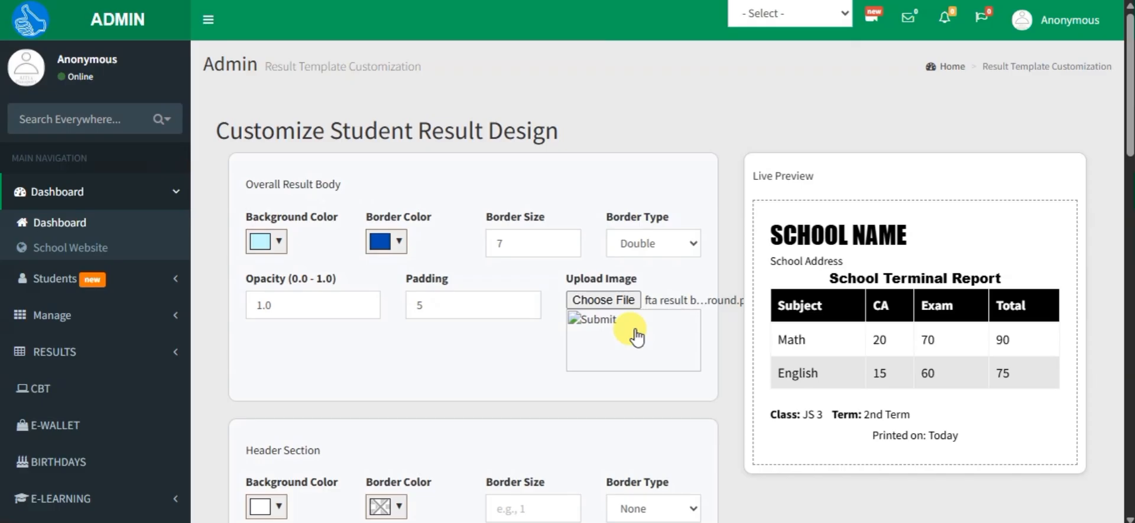
pyautogui.scroll(-1, 610, 313)
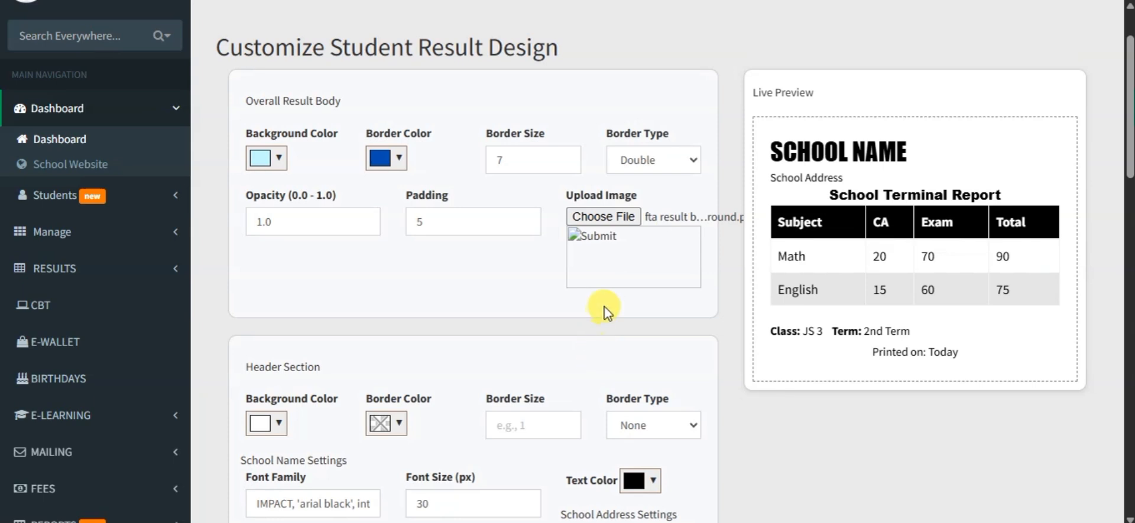
# Step: Save the result design settings with the chosen background image and dismiss the resulting alert
pyautogui.scroll(-1, 602, 308)
pyautogui.scroll(2, 605, 309)
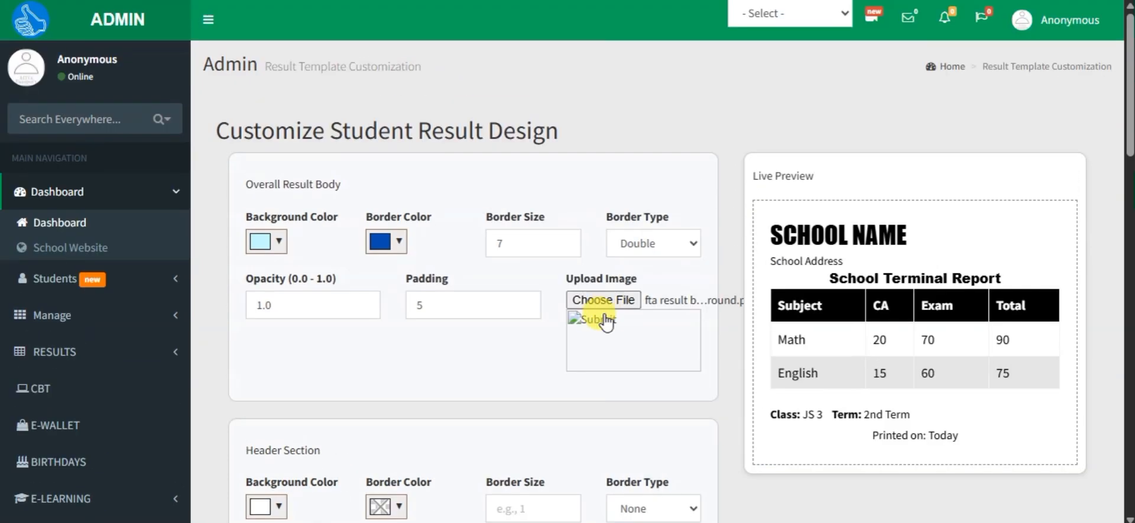
pyautogui.scroll(-14, 608, 324)
pyautogui.scroll(-3, 621, 366)
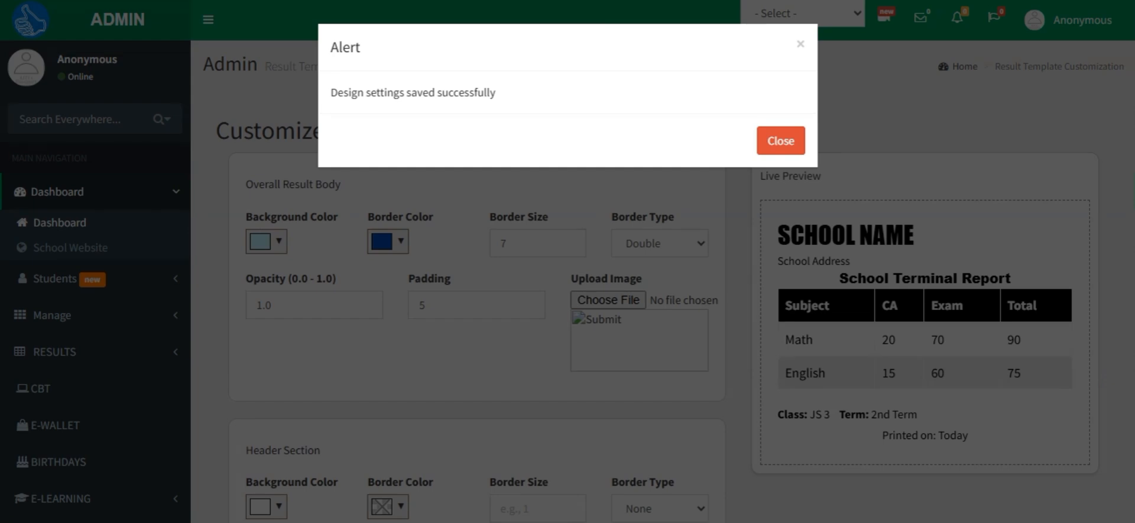
pyautogui.click(787, 140)
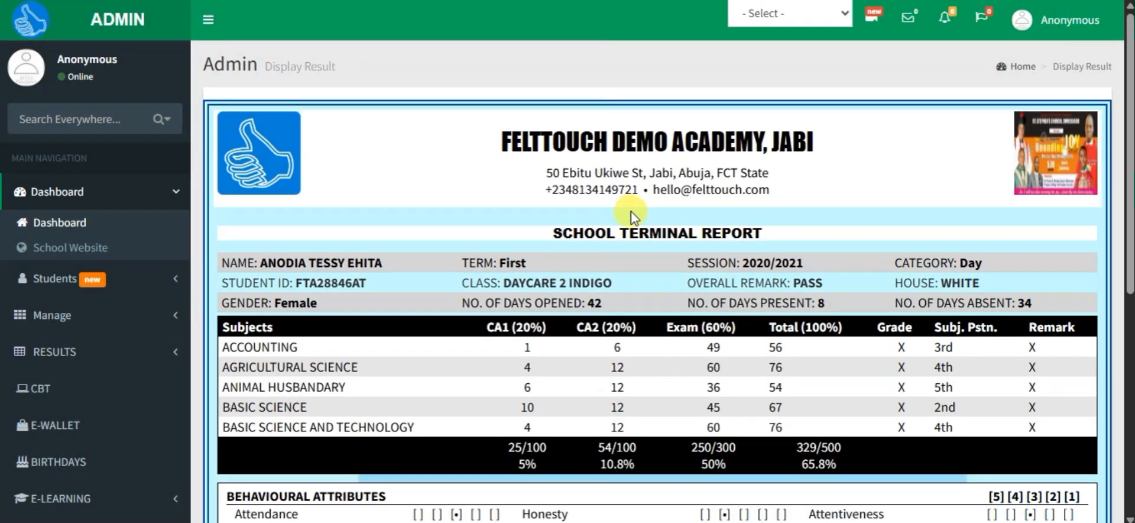
# Step: Examine the student's displayed result sheet from header to footer with the saved body colors, border and background image
pyautogui.scroll(-1, 632, 212)
pyautogui.scroll(1, 632, 212)
pyautogui.scroll(-6, 632, 216)
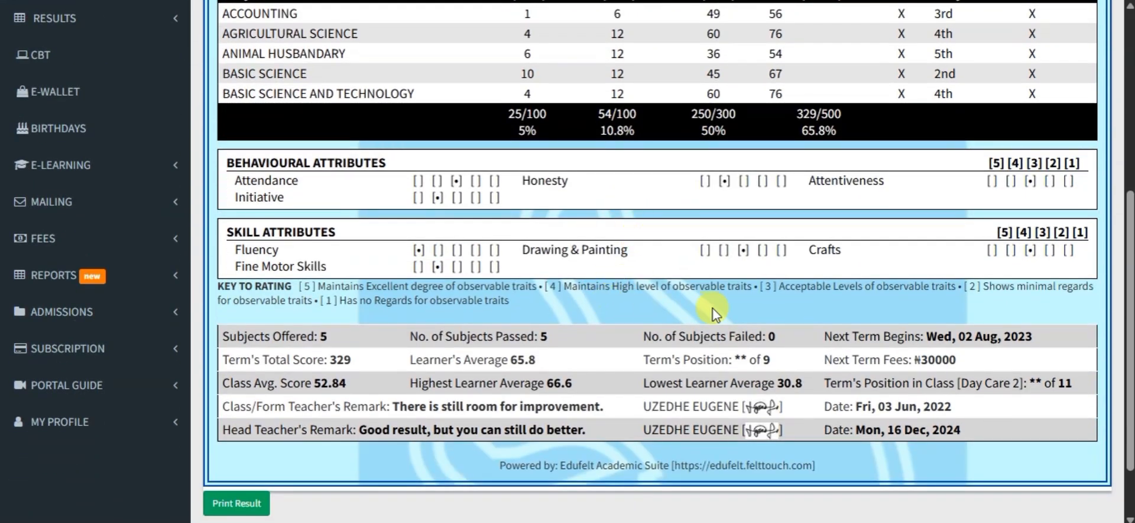
pyautogui.scroll(6, 748, 307)
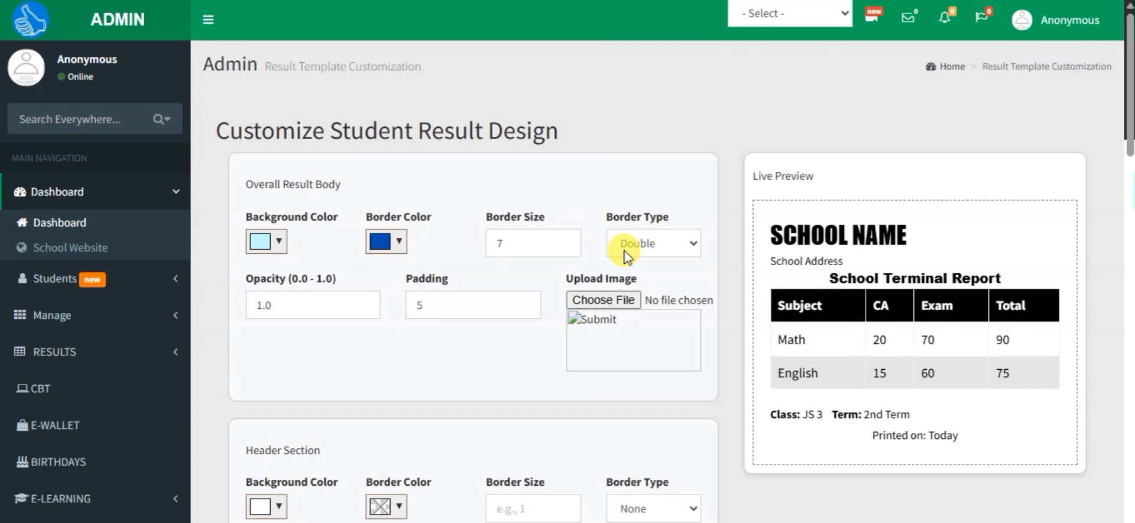
pyautogui.scroll(-3, 626, 254)
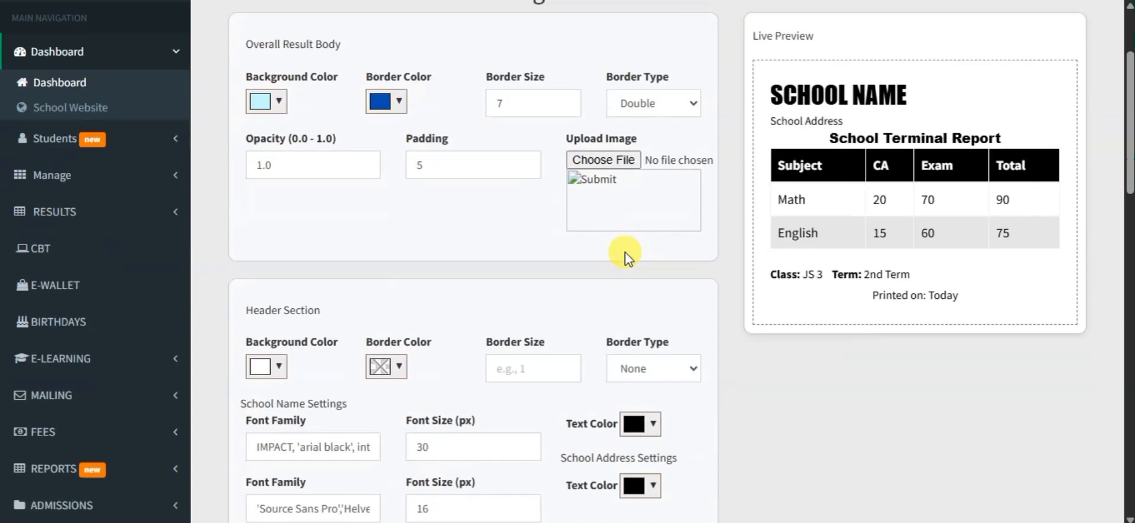
# Step: Set the header section's background color to blue #0057b1
pyautogui.scroll(3, 626, 254)
pyautogui.scroll(-4, 628, 260)
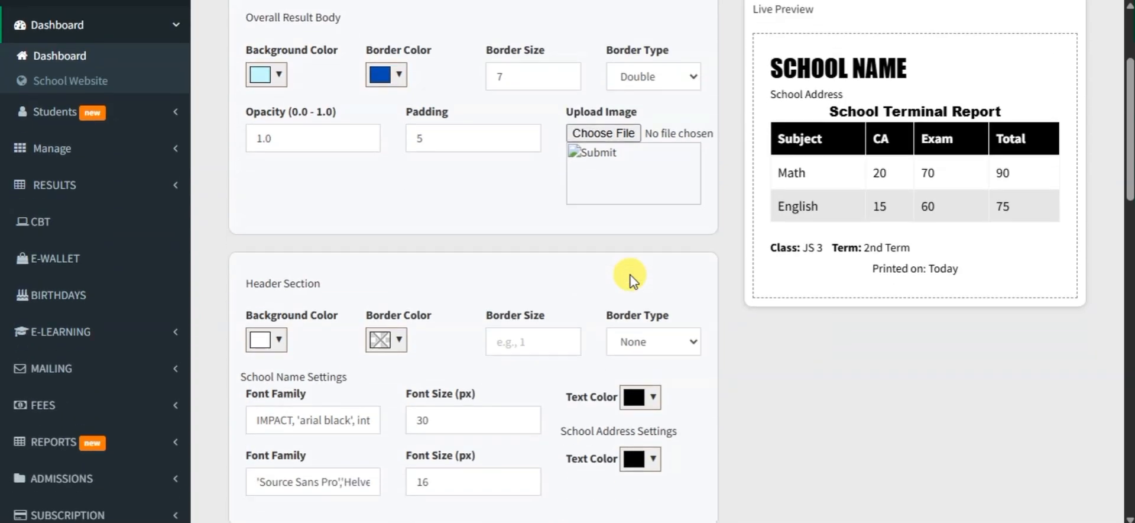
pyautogui.scroll(3, 788, 208)
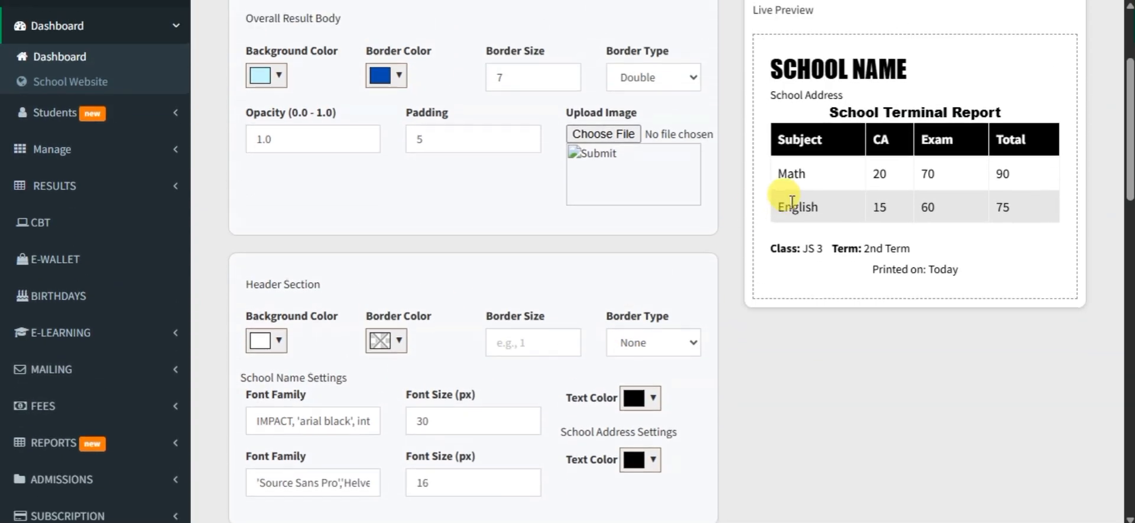
pyautogui.click(265, 423)
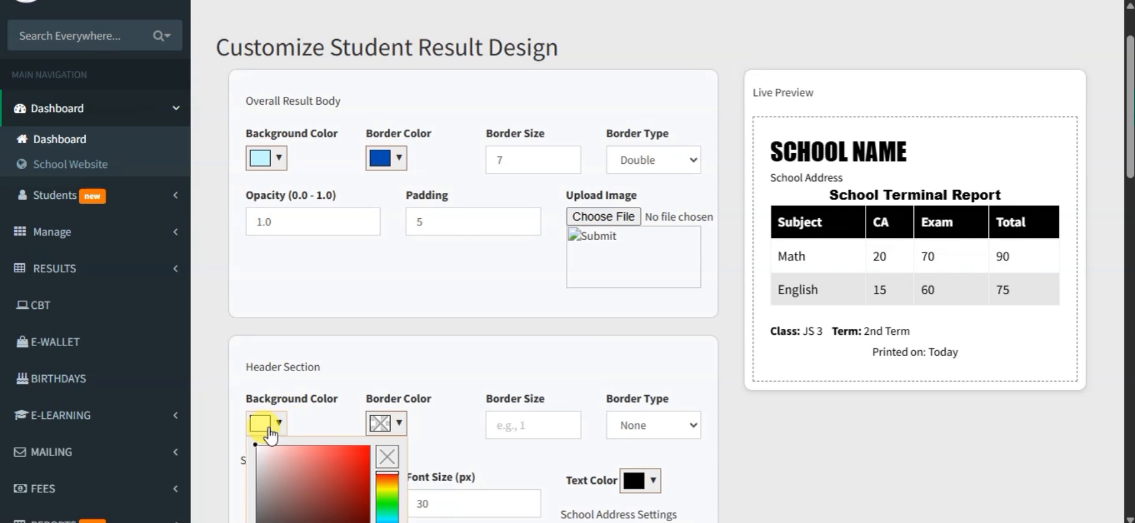
pyautogui.scroll(-1, 355, 437)
pyautogui.scroll(-2, 355, 436)
pyautogui.scroll(1, 355, 436)
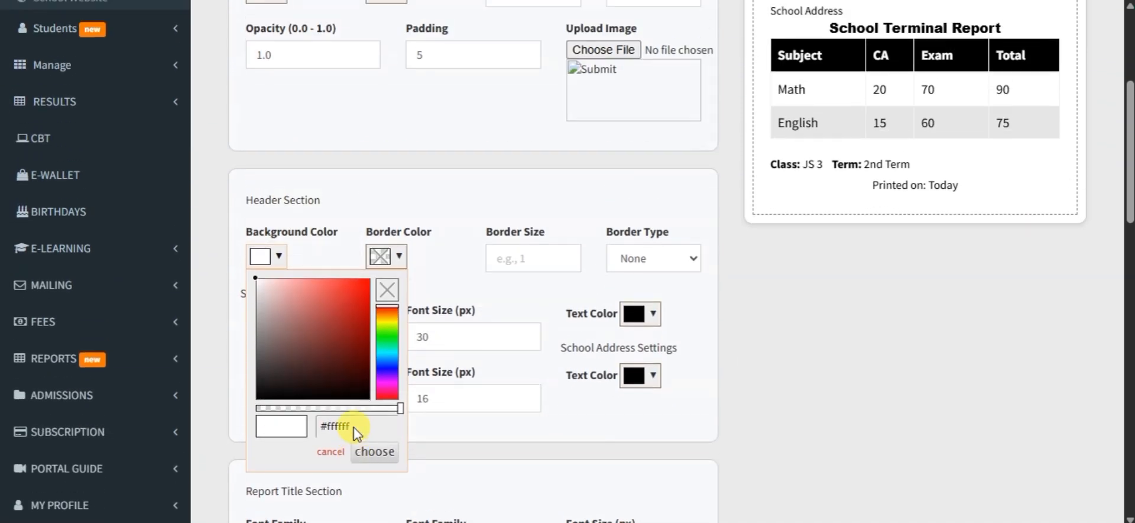
pyautogui.click(387, 359)
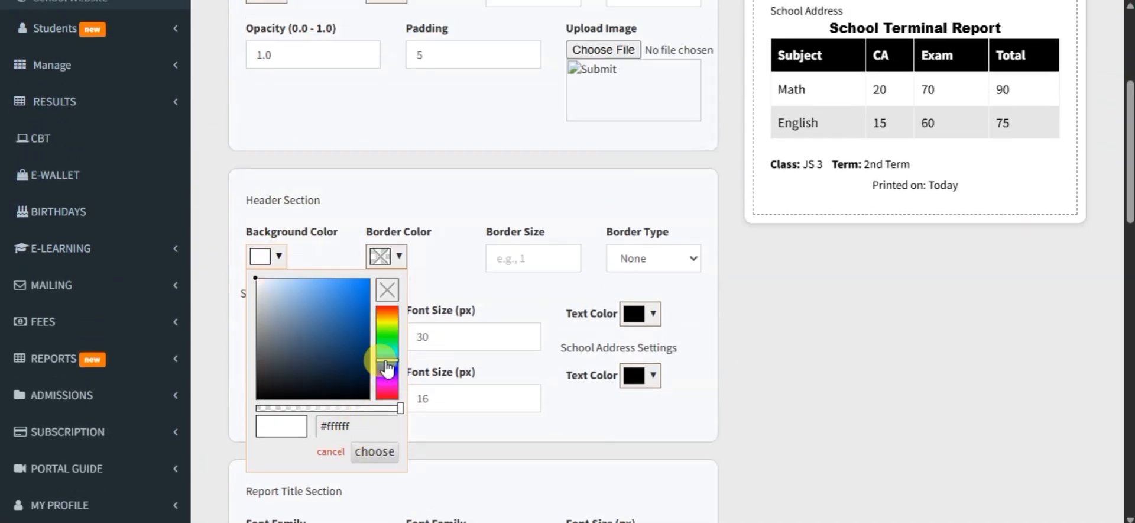
pyautogui.click(356, 318)
pyautogui.moveTo(356, 318); pyautogui.dragTo(369, 314)
pyautogui.scroll(2, 444, 309)
pyautogui.scroll(-2, 437, 304)
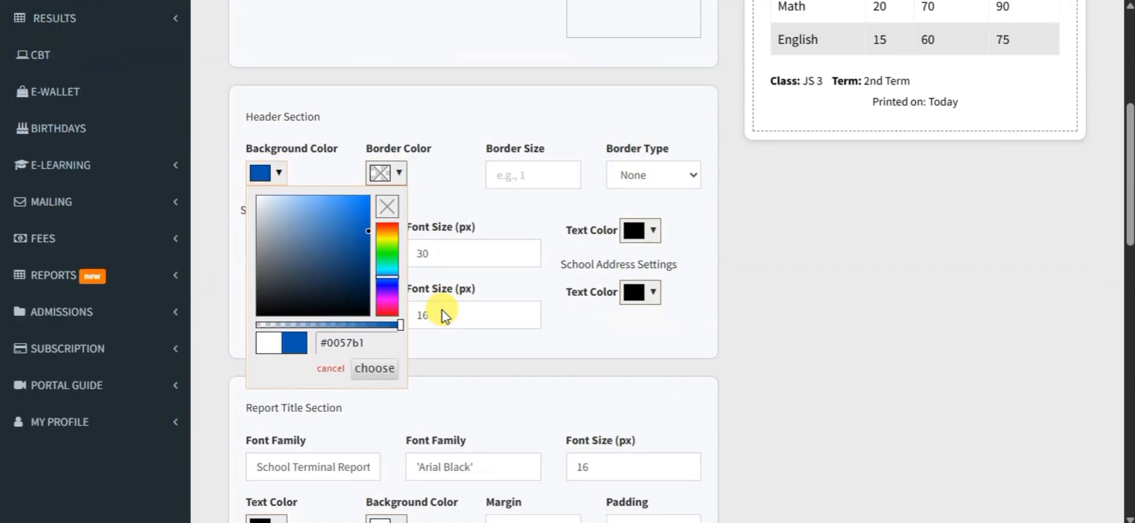
pyautogui.scroll(1, 425, 267)
pyautogui.click(455, 256)
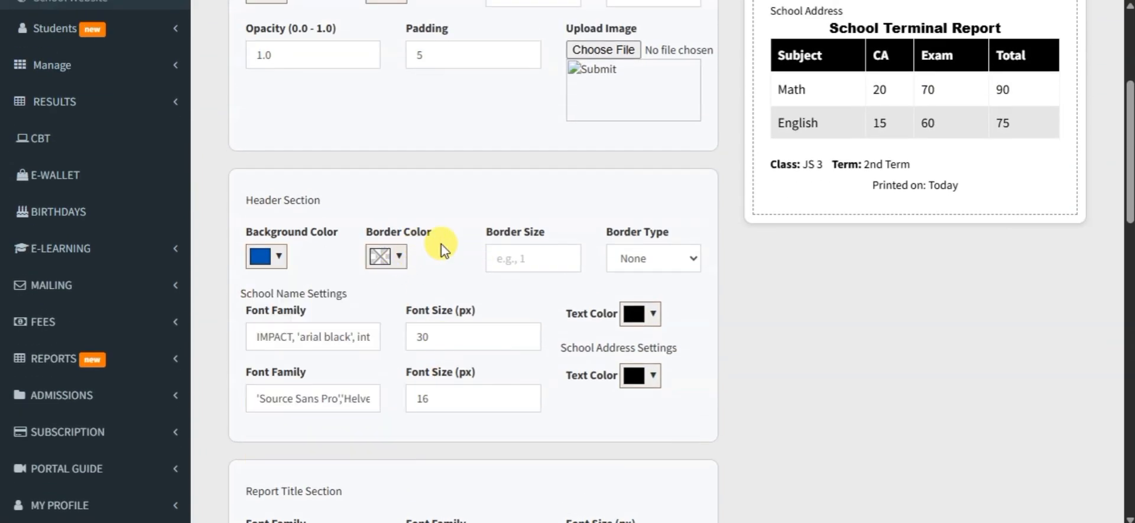
pyautogui.click(280, 256)
pyautogui.click(322, 232)
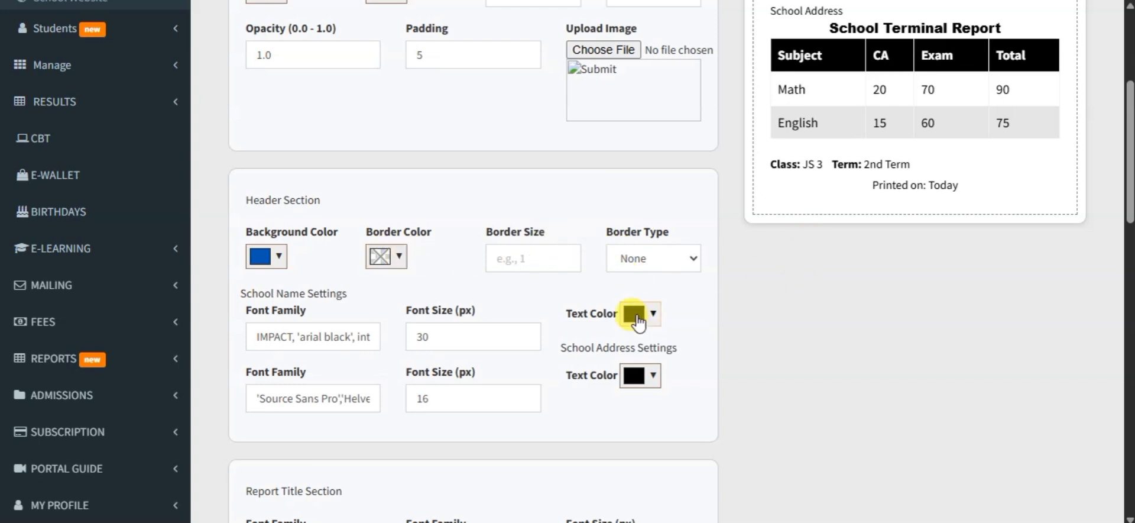
# Step: Set the school name's text color to white #ffffff and leave the header's border type at None
pyautogui.click(637, 315)
pyautogui.moveTo(670, 407); pyautogui.dragTo(612, 308)
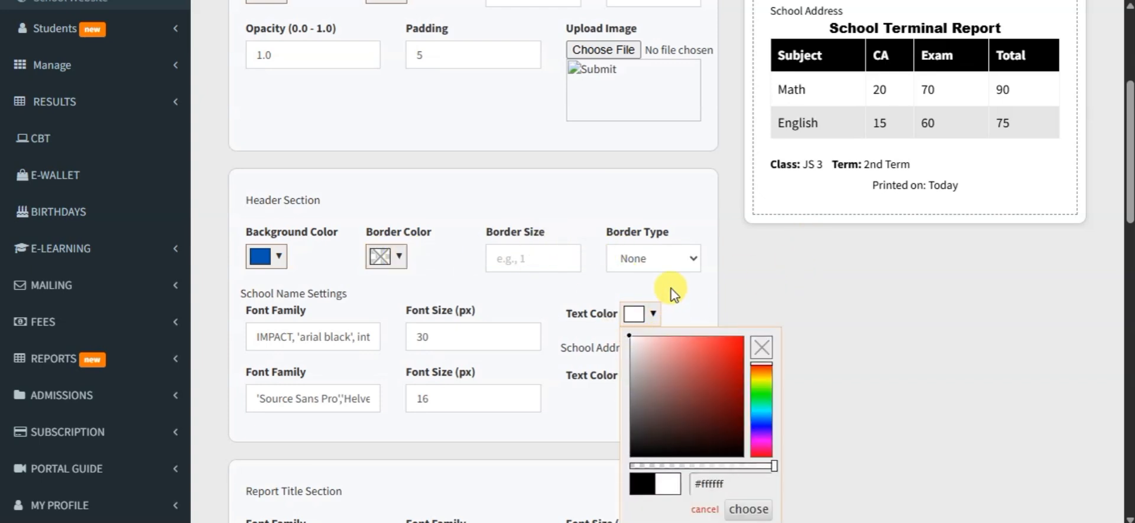
pyautogui.click(685, 261)
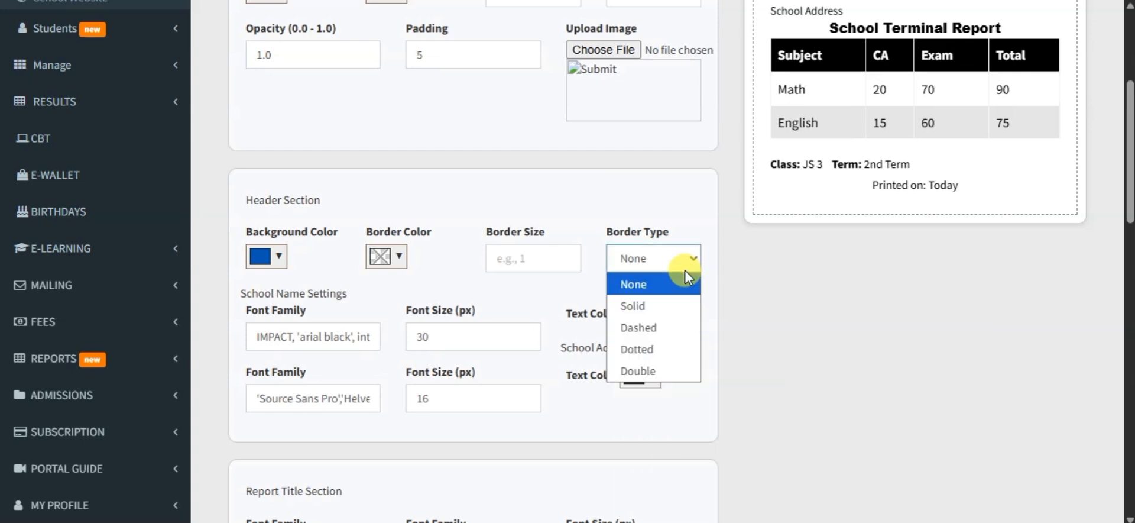
pyautogui.click(541, 375)
# Step: Set the school address's text color to an amber yellow
pyautogui.click(634, 375)
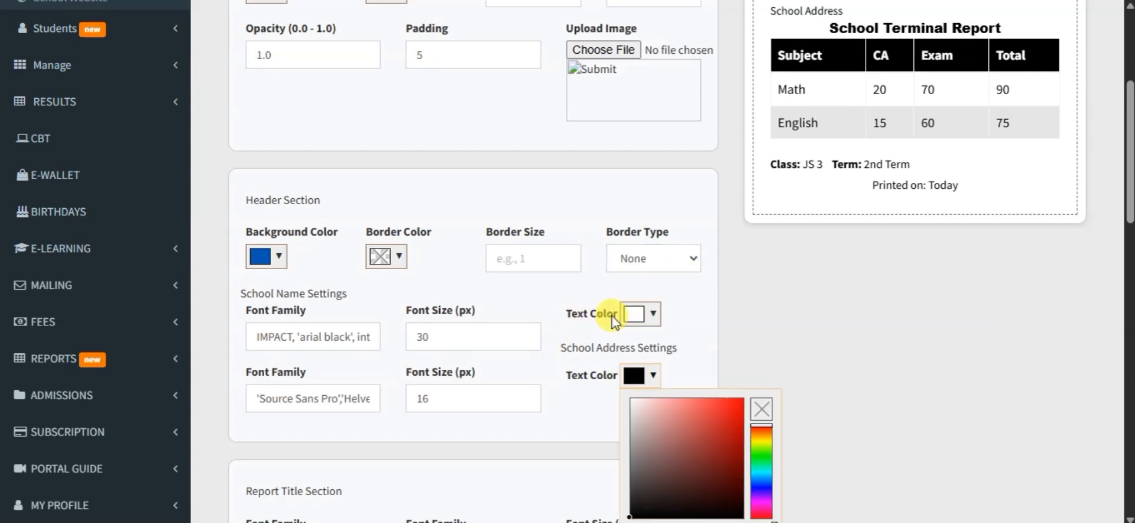
pyautogui.moveTo(666, 425); pyautogui.dragTo(601, 390)
pyautogui.moveTo(769, 449); pyautogui.dragTo(773, 441)
pyautogui.moveTo(699, 428); pyautogui.dragTo(765, 389)
pyautogui.click(695, 355)
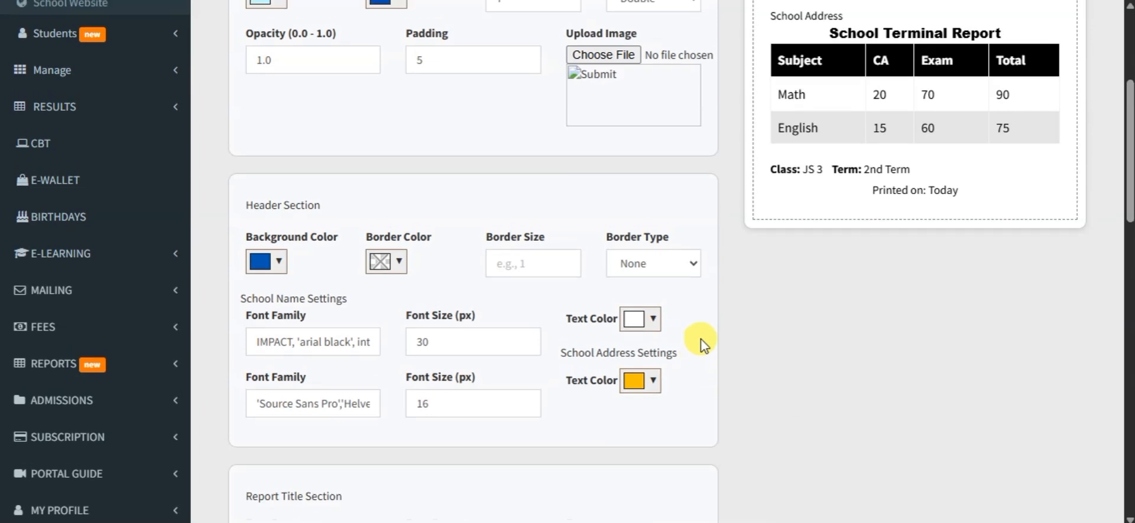
# Step: Step the school name's font size up and back to 30 to refresh the live preview
pyautogui.scroll(5, 701, 340)
pyautogui.scroll(-3, 684, 312)
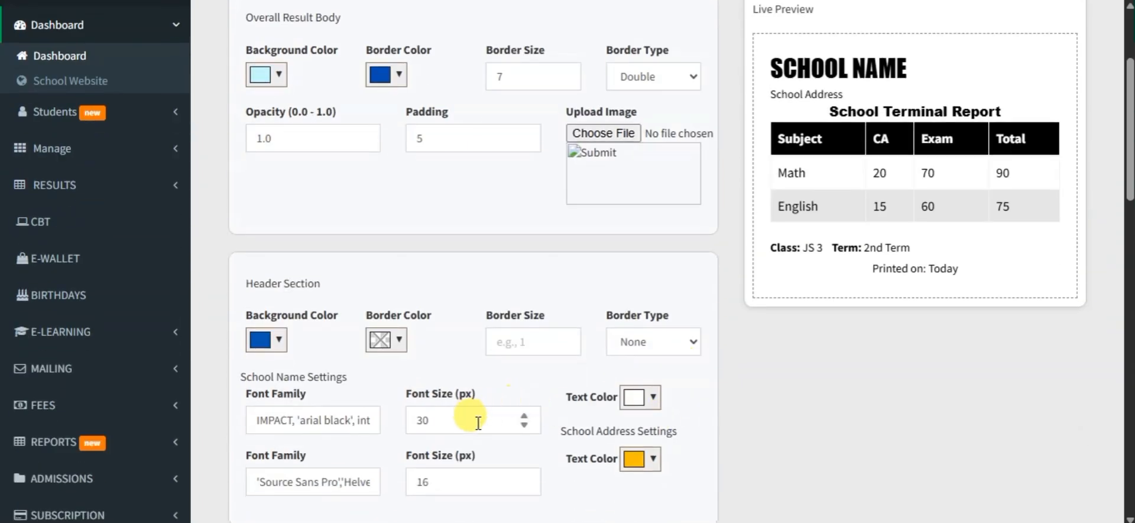
pyautogui.click(523, 416)
pyautogui.click(524, 424)
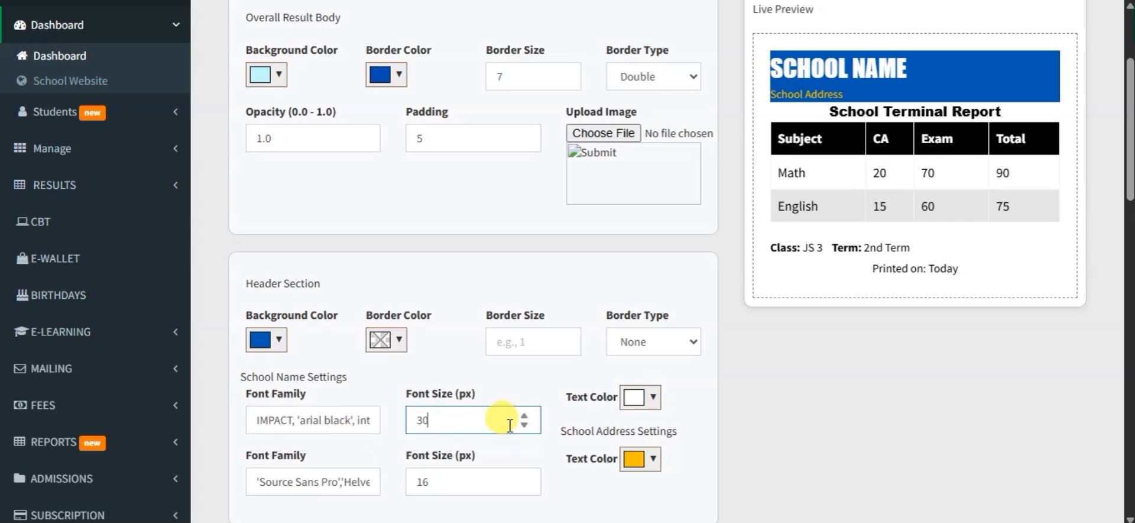
# Step: Check the school name's font settings and the Report Title Section fields against the live preview
pyautogui.moveTo(339, 424); pyautogui.dragTo(249, 430)
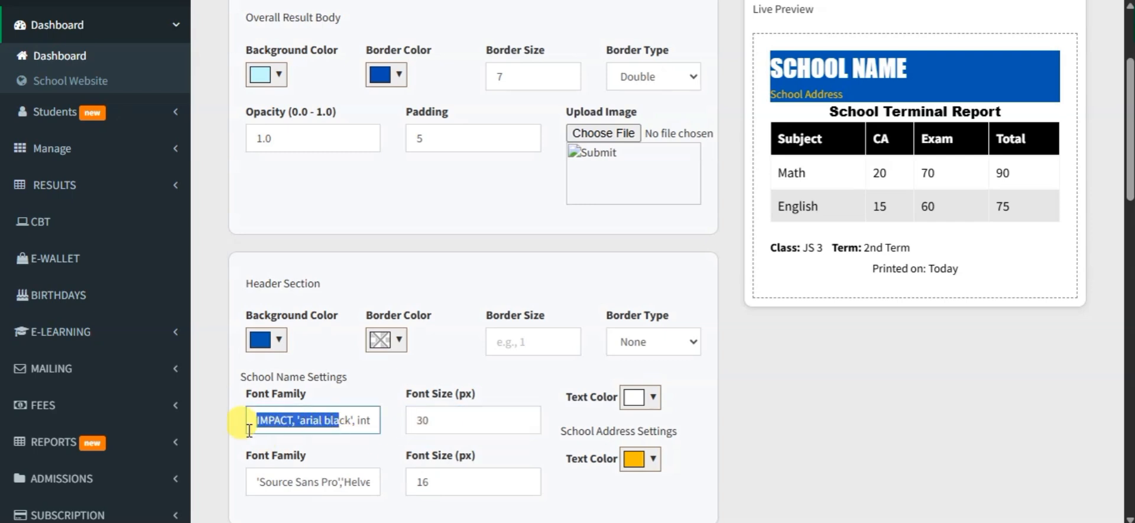
pyautogui.doubleClick(456, 421)
pyautogui.scroll(-2, 472, 464)
pyautogui.scroll(1, 477, 468)
pyautogui.scroll(1, 478, 467)
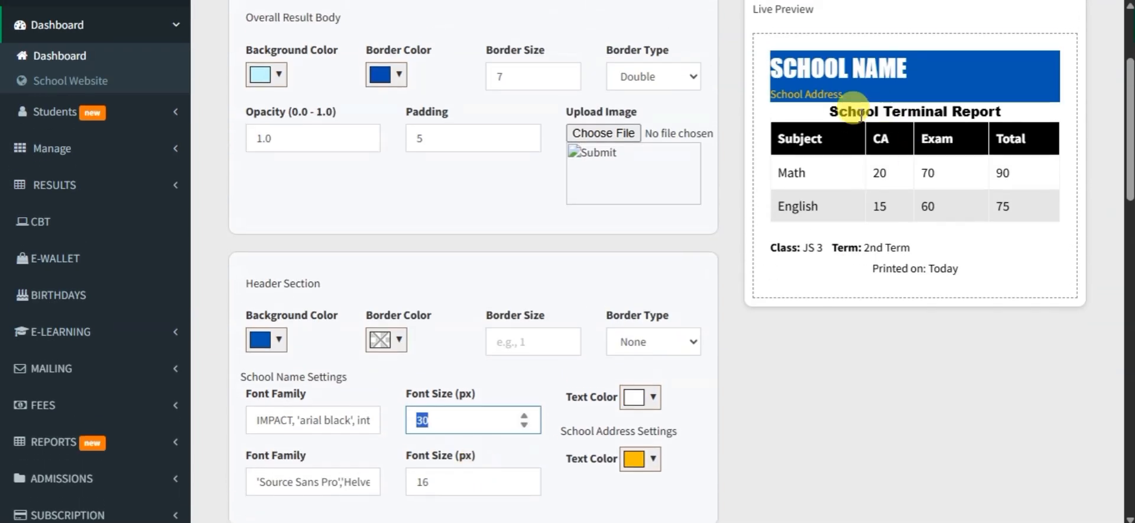
pyautogui.scroll(-5, 443, 416)
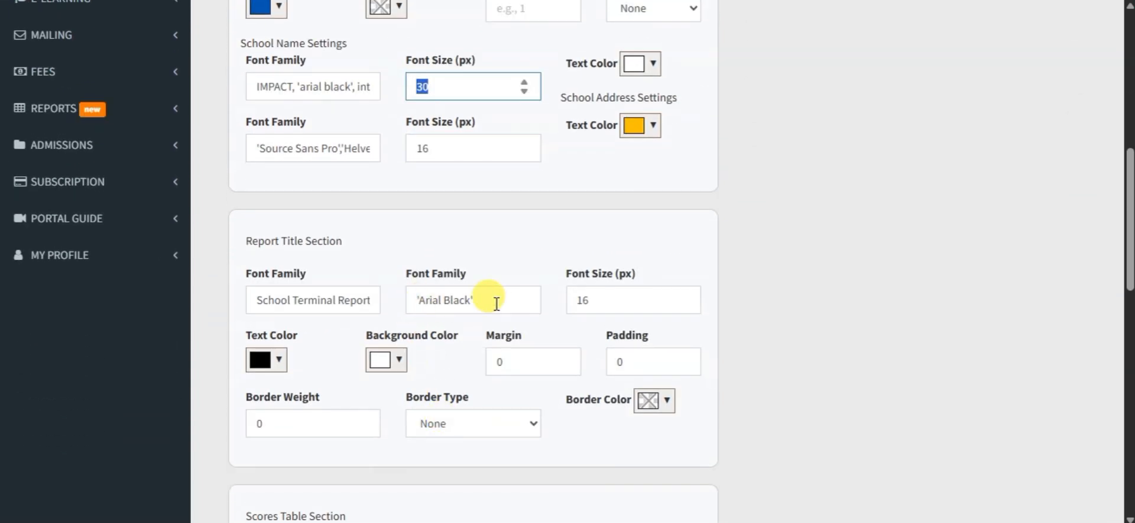
pyautogui.scroll(5, 494, 299)
pyautogui.moveTo(830, 112); pyautogui.dragTo(1007, 103)
pyautogui.click(1009, 102)
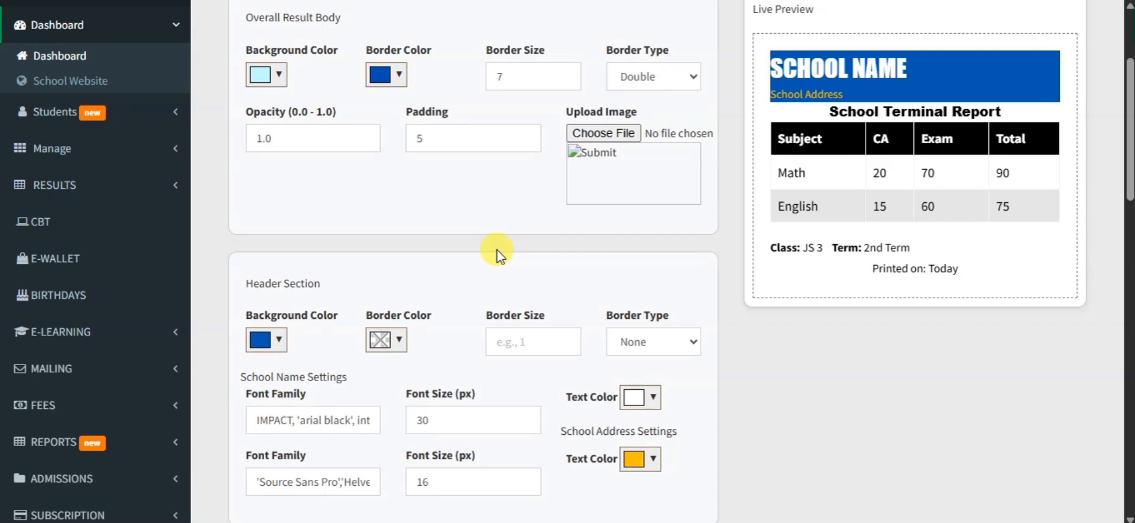
# Step: Replace the school address's font family with Times New Roman and check the live preview
pyautogui.scroll(-1, 497, 254)
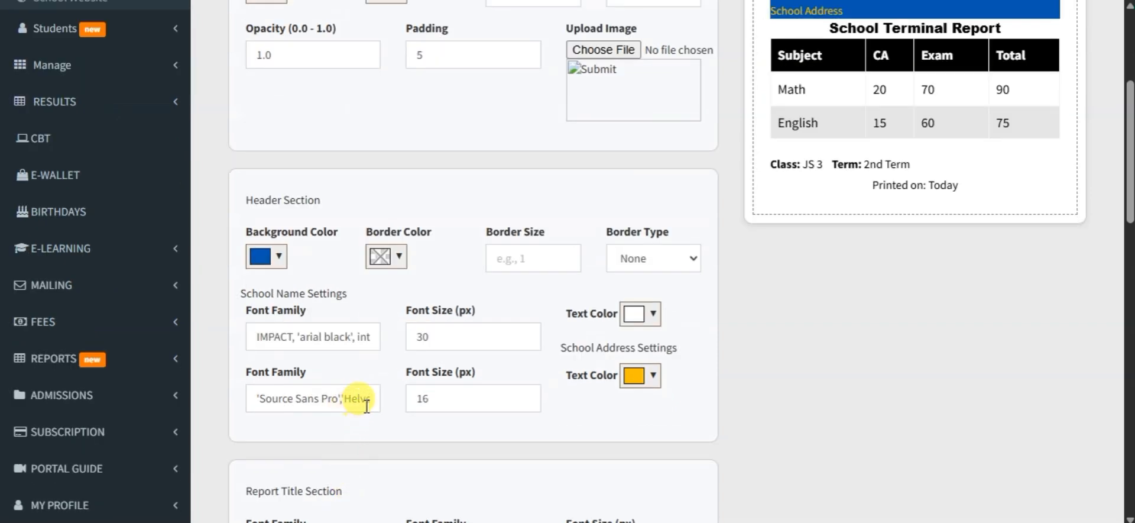
pyautogui.moveTo(367, 406); pyautogui.dragTo(306, 408)
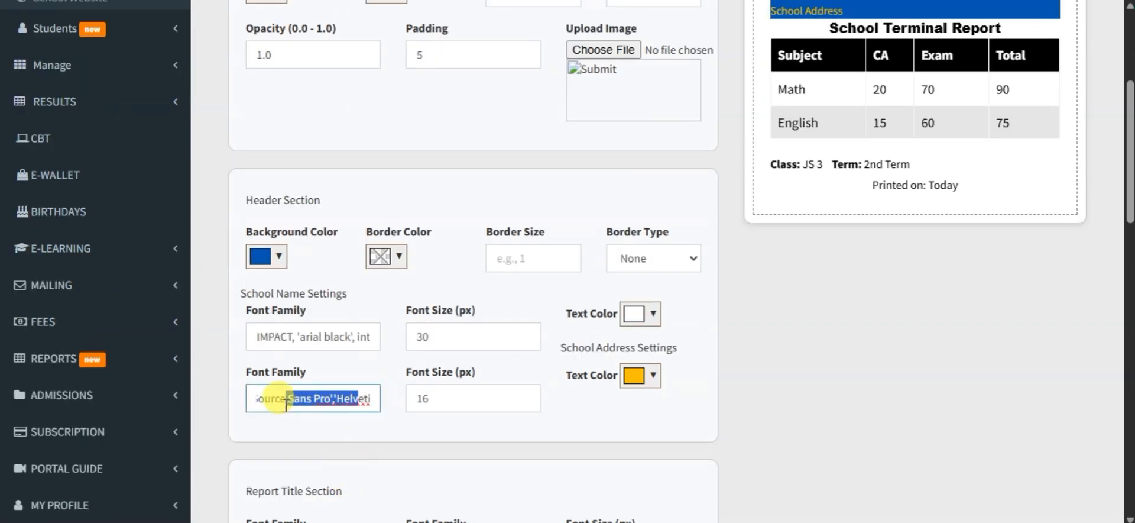
pyautogui.click(286, 404)
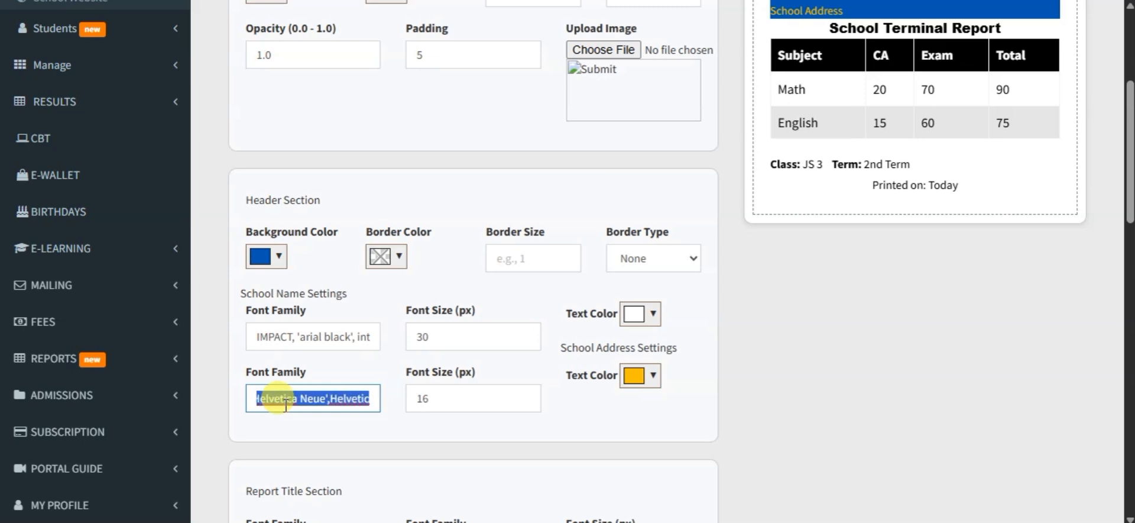
pyautogui.press('BackSpace')
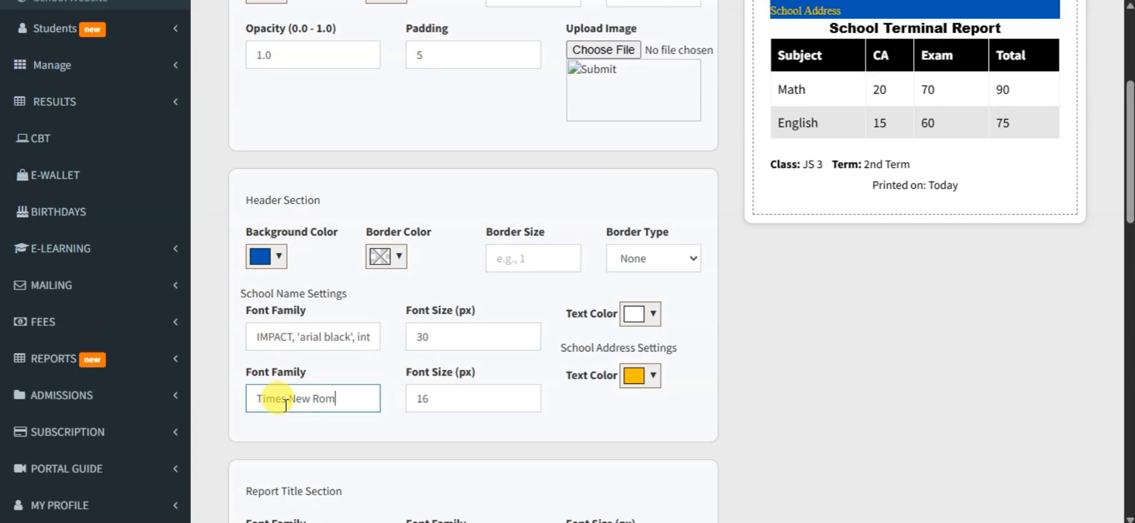
pyautogui.scroll(2, 870, 211)
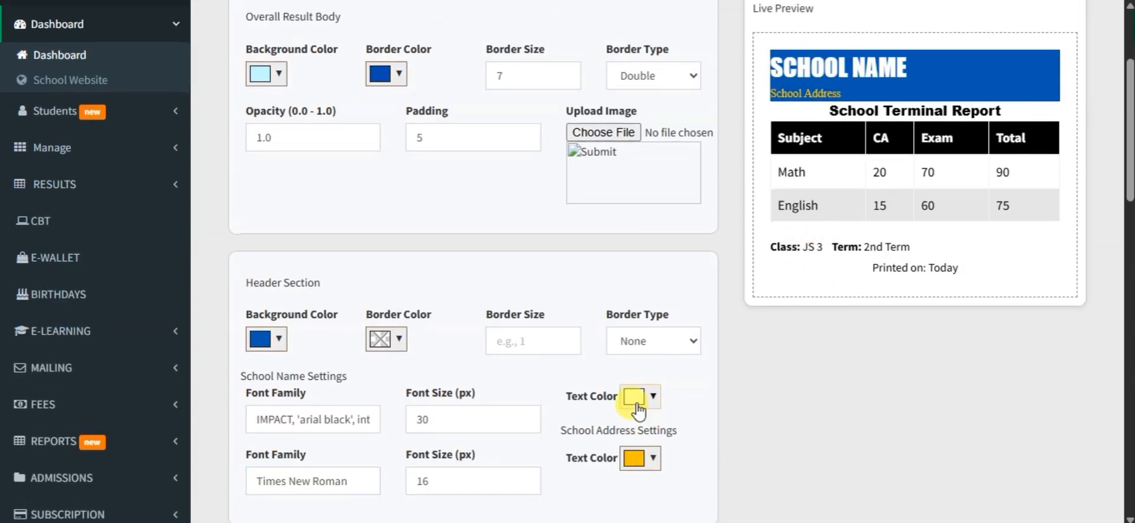
# Step: Try out the school address and school name font sizes, returning them to 16 and 30
pyautogui.scroll(-4, 595, 384)
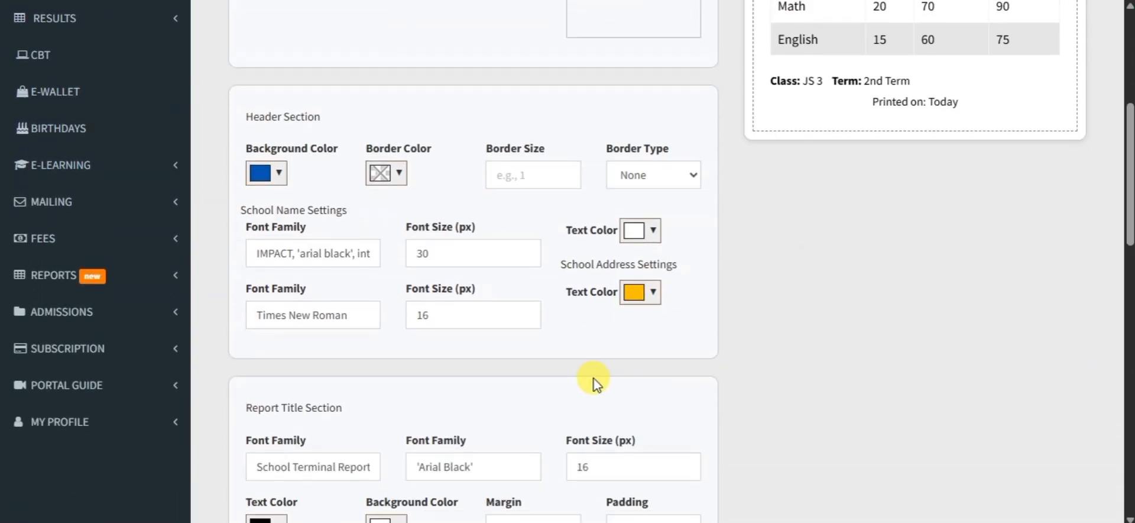
pyautogui.click(525, 310)
pyautogui.click(524, 320)
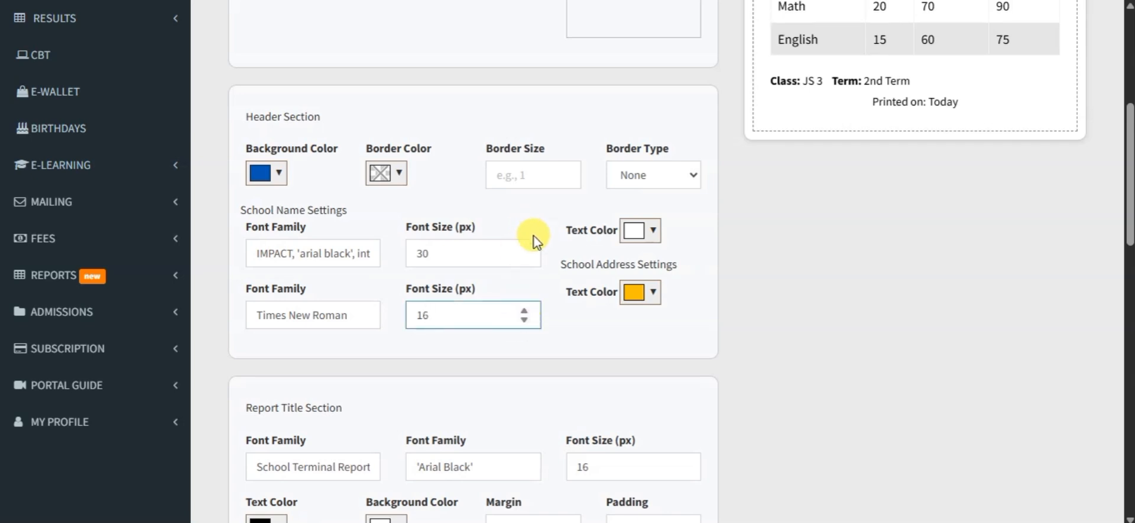
pyautogui.click(524, 249)
pyautogui.click(524, 259)
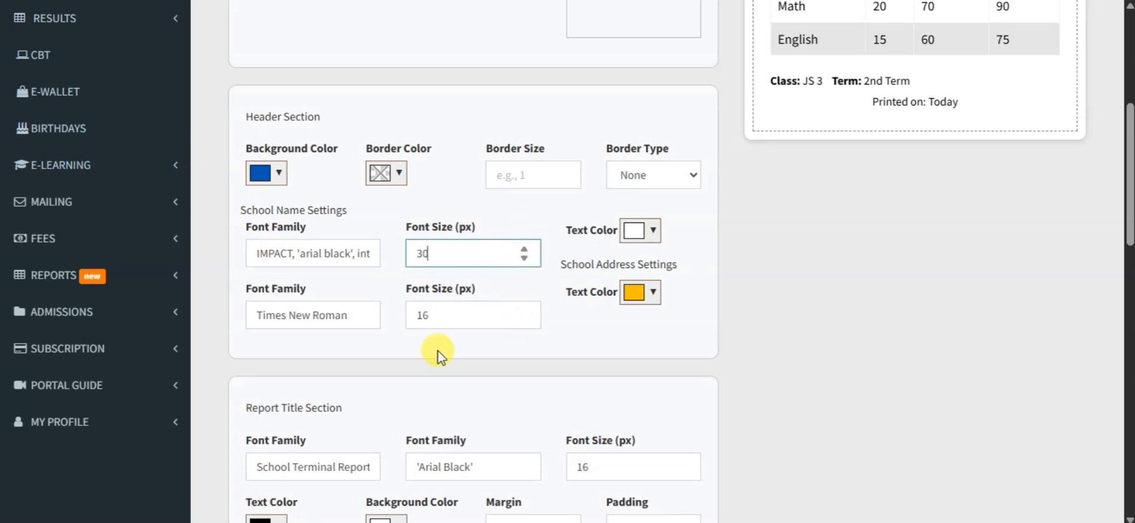
# Step: Compare the Report Title Section's fields with the "School Terminal Report" title in the live preview
pyautogui.scroll(-3, 540, 345)
pyautogui.scroll(-2, 538, 339)
pyautogui.scroll(2, 537, 341)
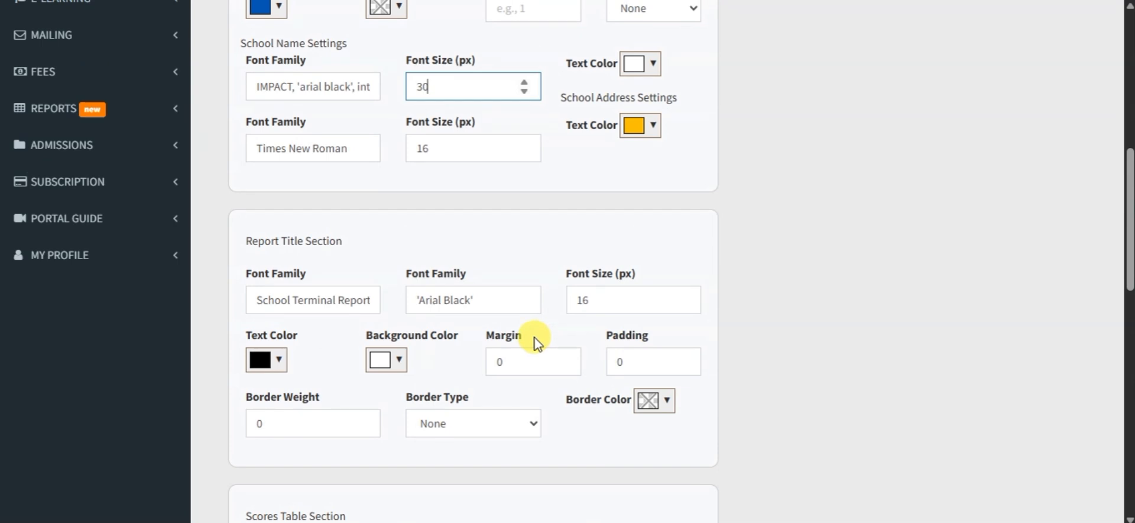
pyautogui.moveTo(285, 273); pyautogui.dragTo(399, 299)
pyautogui.click(400, 298)
pyautogui.scroll(7, 591, 325)
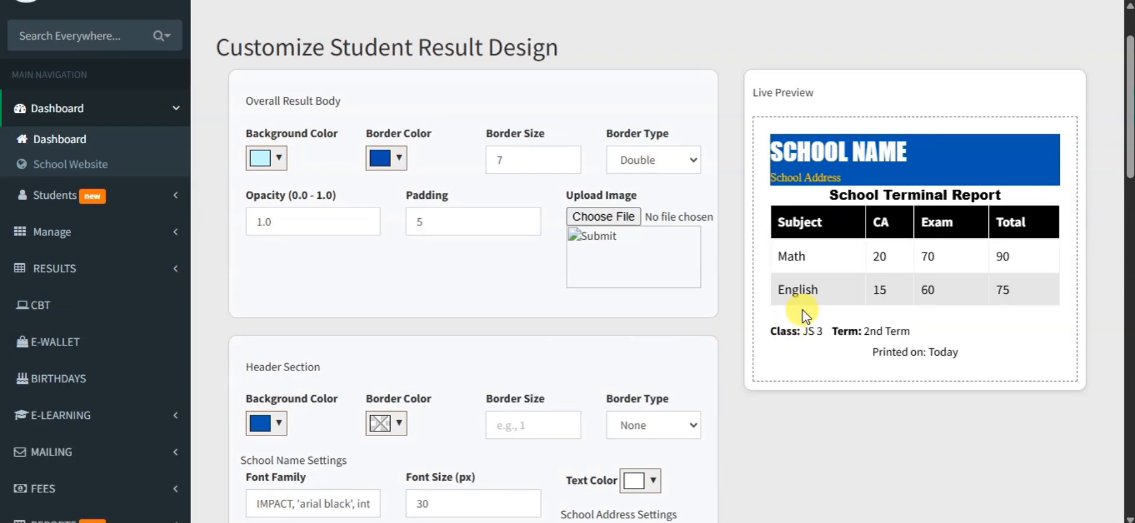
pyautogui.moveTo(827, 195); pyautogui.dragTo(1012, 195)
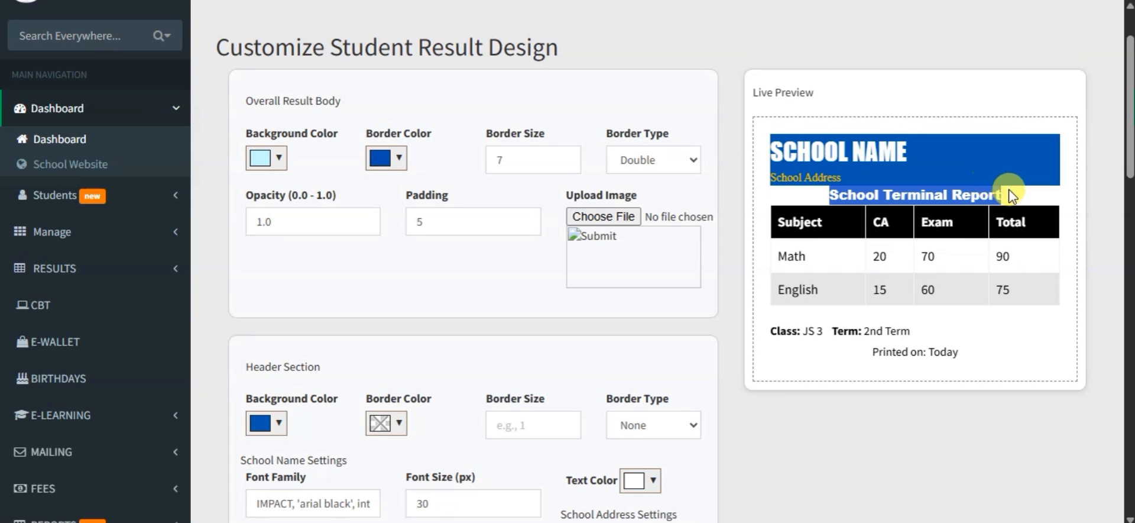
# Step: Set the report title's text color to bright yellow in the Report Title Section
pyautogui.scroll(-8, 885, 325)
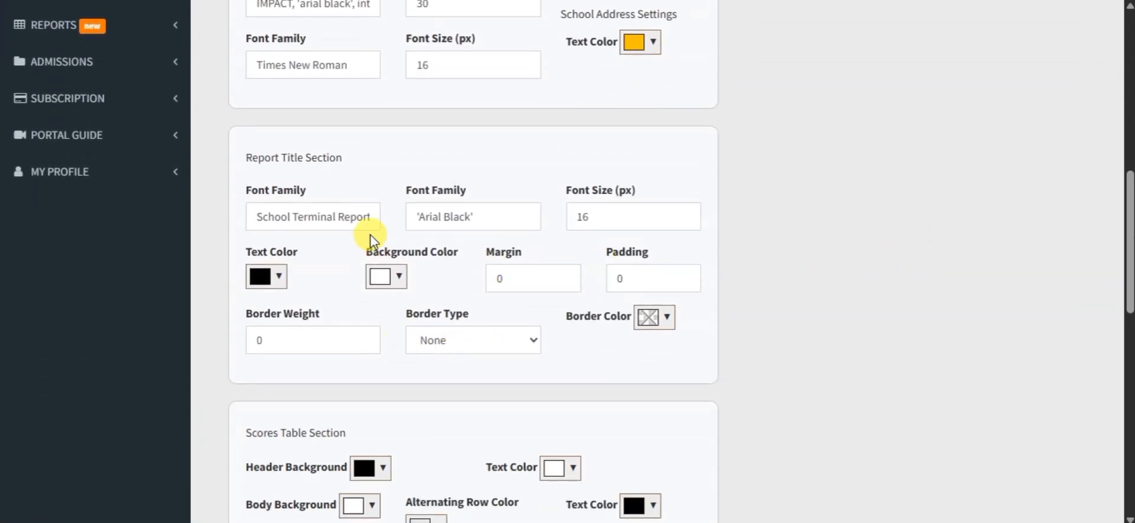
pyautogui.scroll(-1, 420, 295)
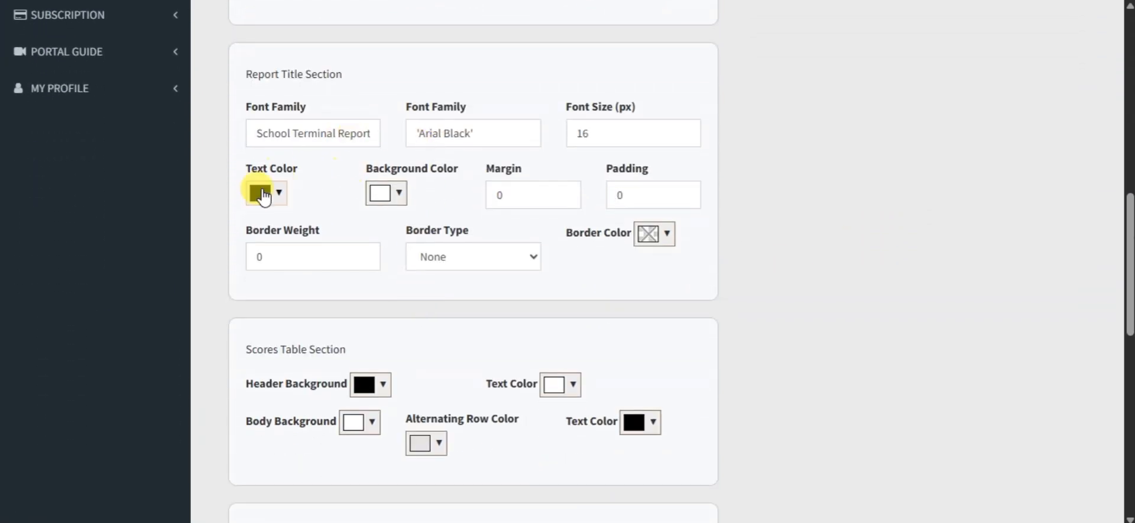
pyautogui.click(279, 194)
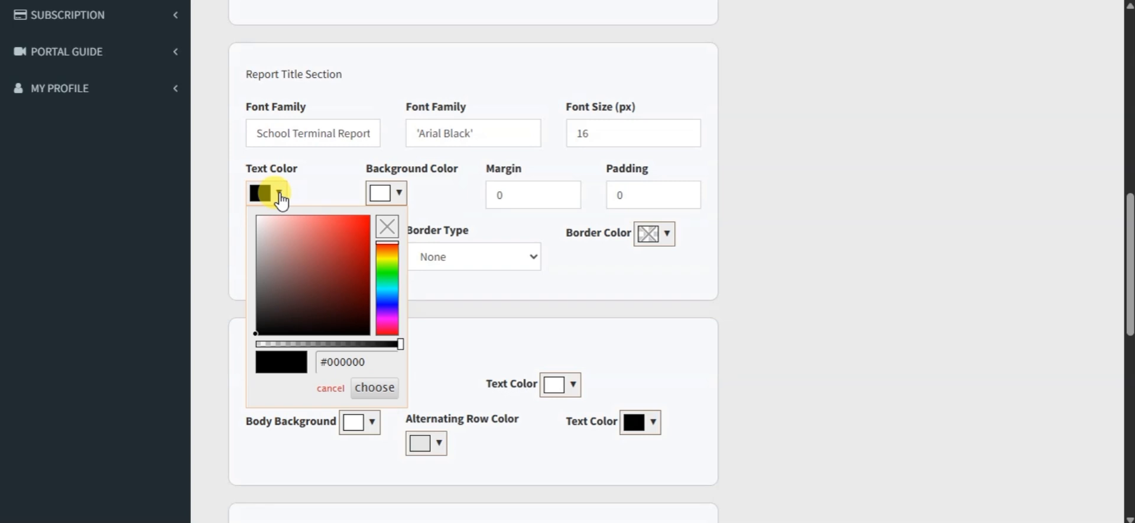
pyautogui.click(256, 218)
pyautogui.click(357, 233)
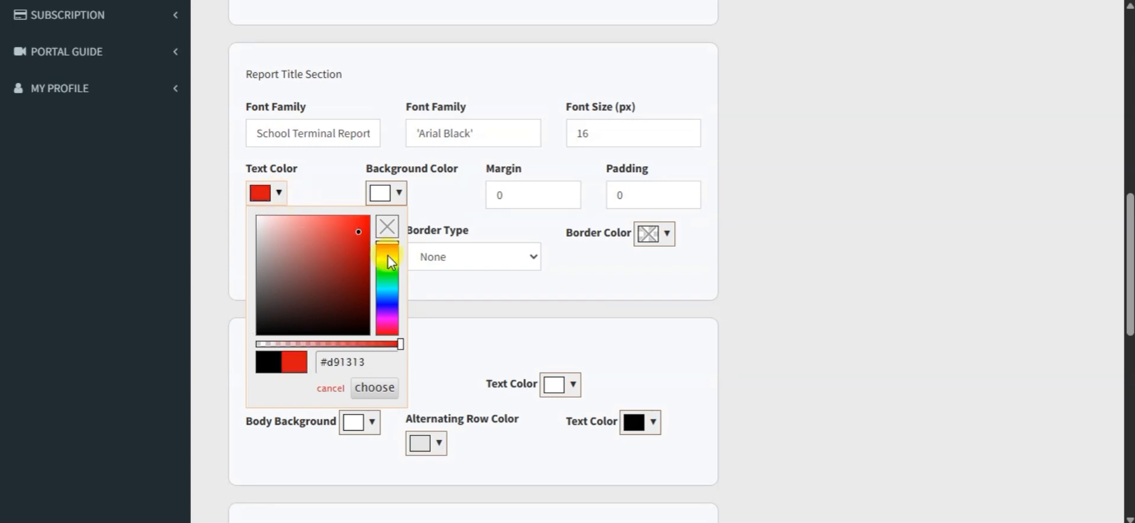
pyautogui.click(390, 262)
pyautogui.click(367, 218)
# Step: Change the report title's background color to a dark blue
pyautogui.click(399, 193)
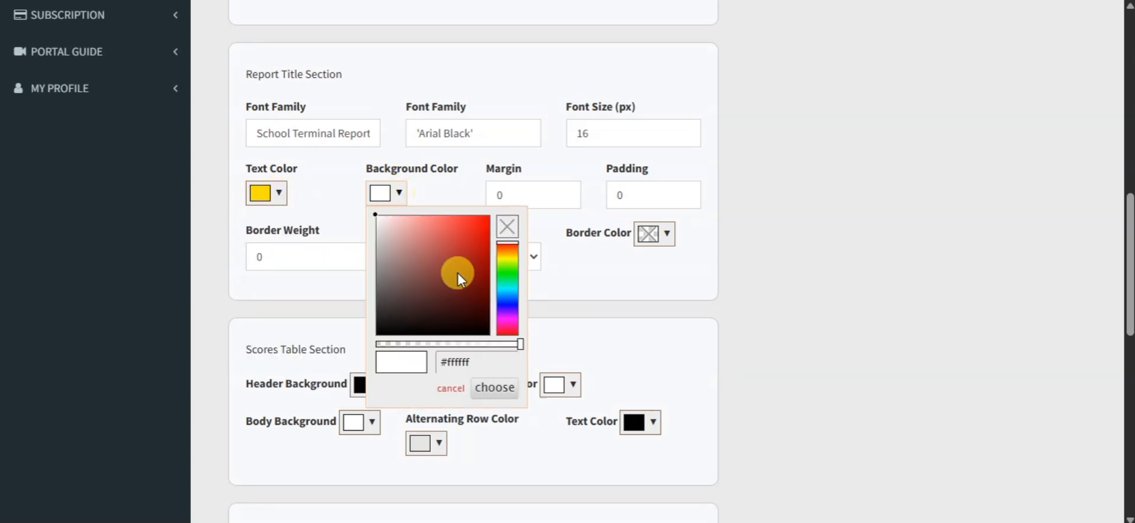
pyautogui.click(517, 303)
pyautogui.click(516, 304)
pyautogui.moveTo(468, 282)
pyautogui.mouseDown()
pyautogui.moveTo(486, 270)
pyautogui.moveTo(473, 257)
pyautogui.mouseUp()
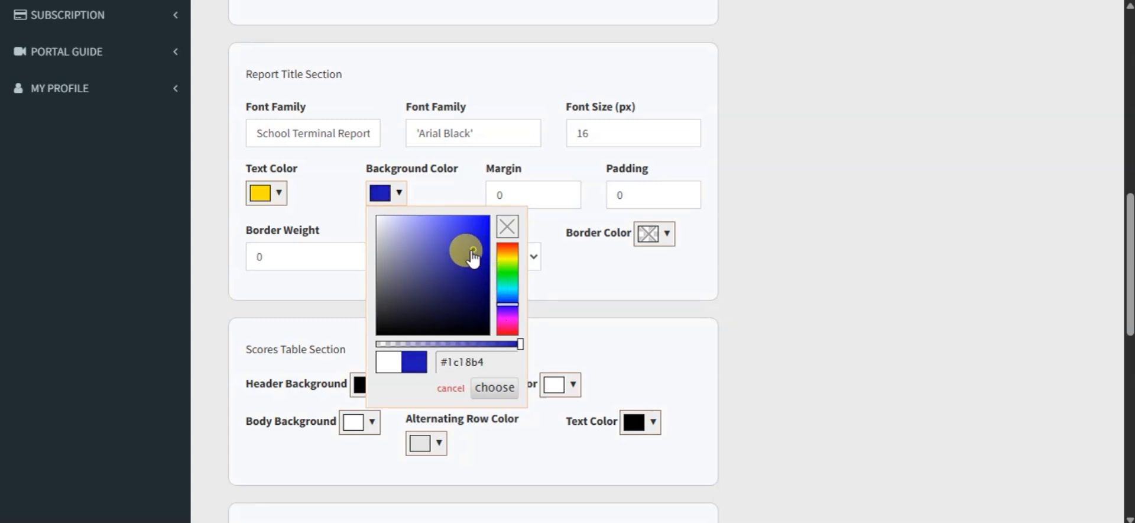
# Step: Set the report title's margin to 6 and its padding to 5
pyautogui.click(587, 269)
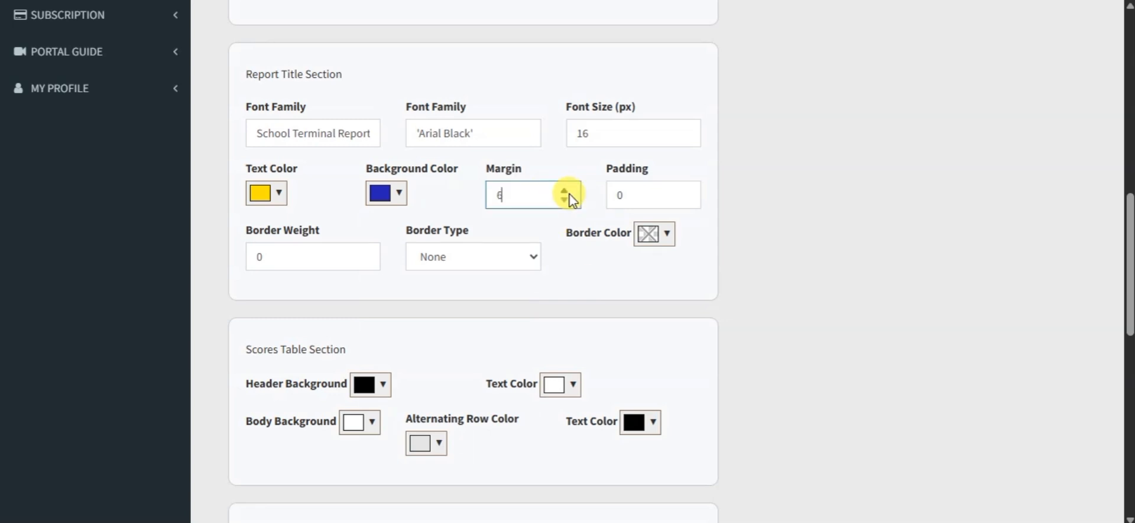
pyautogui.click(684, 191)
pyautogui.click(684, 191)
pyautogui.click(684, 191)
pyautogui.click(683, 193)
pyautogui.moveTo(446, 296); pyautogui.dragTo(440, 293)
pyautogui.click(367, 251)
pyautogui.click(368, 252)
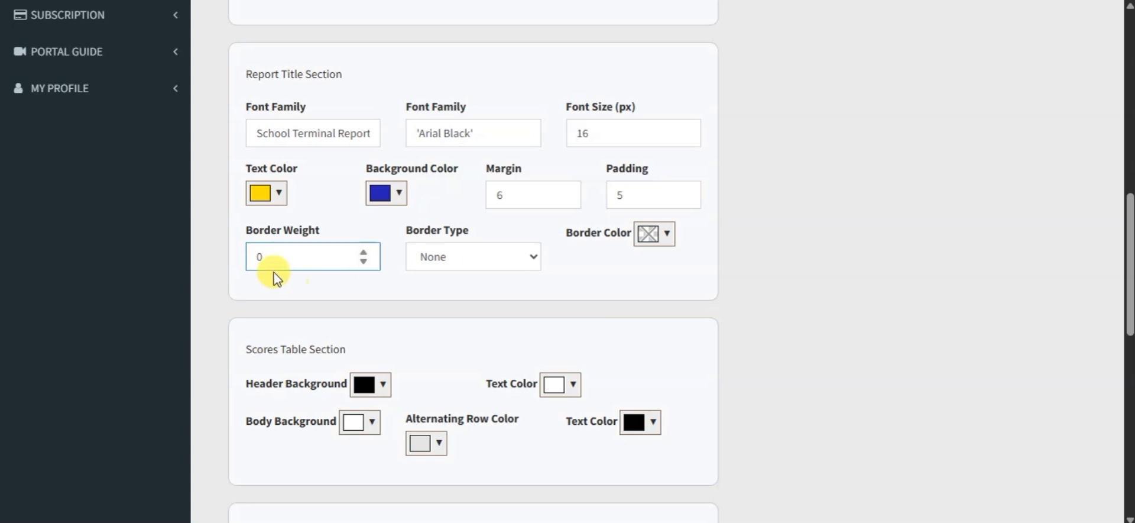
pyautogui.click(601, 273)
# Step: Replace the report title text with "School Evaluation Report"
pyautogui.scroll(3, 388, 246)
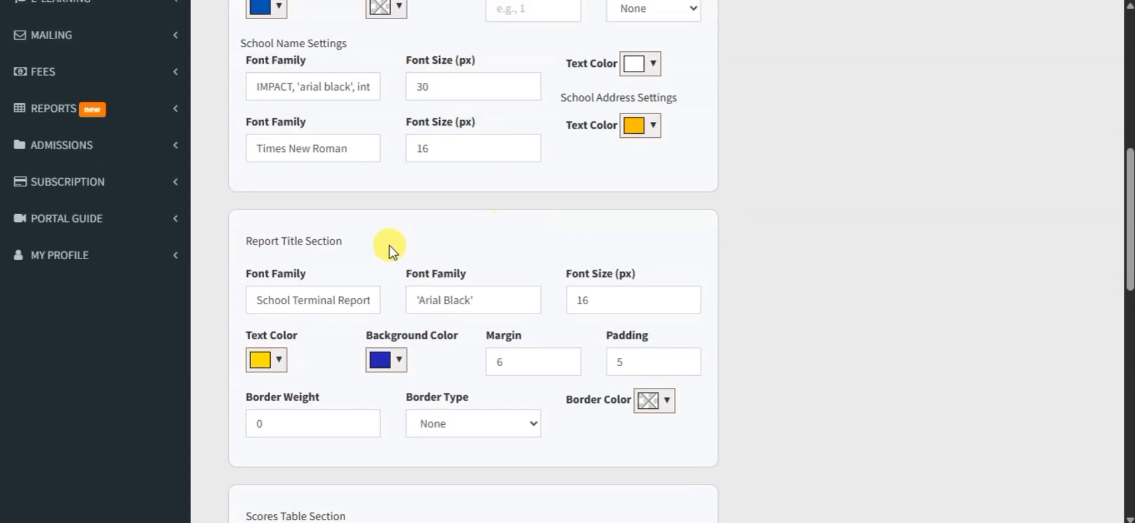
pyautogui.tripleClick(352, 295)
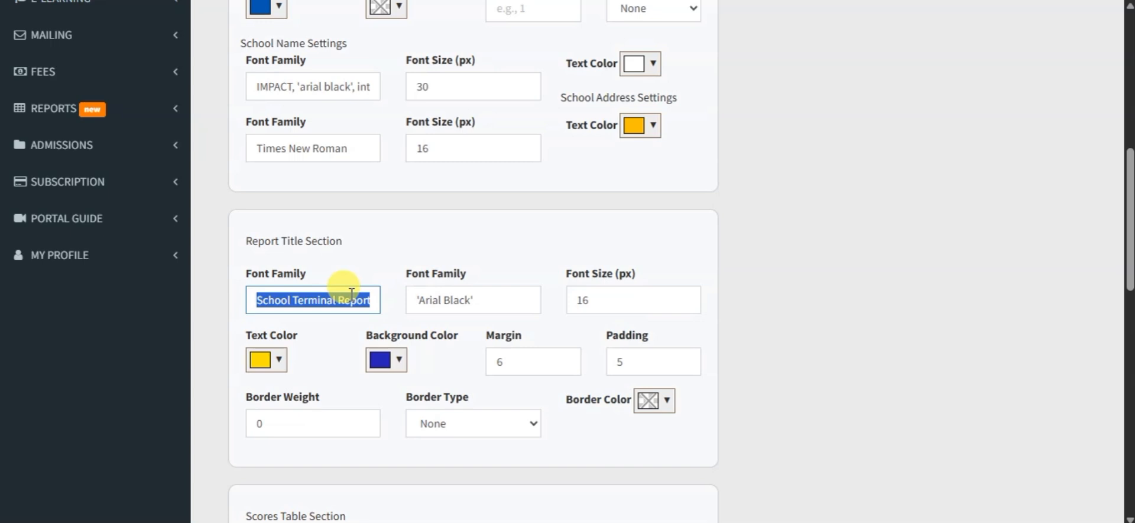
pyautogui.write('Sch')
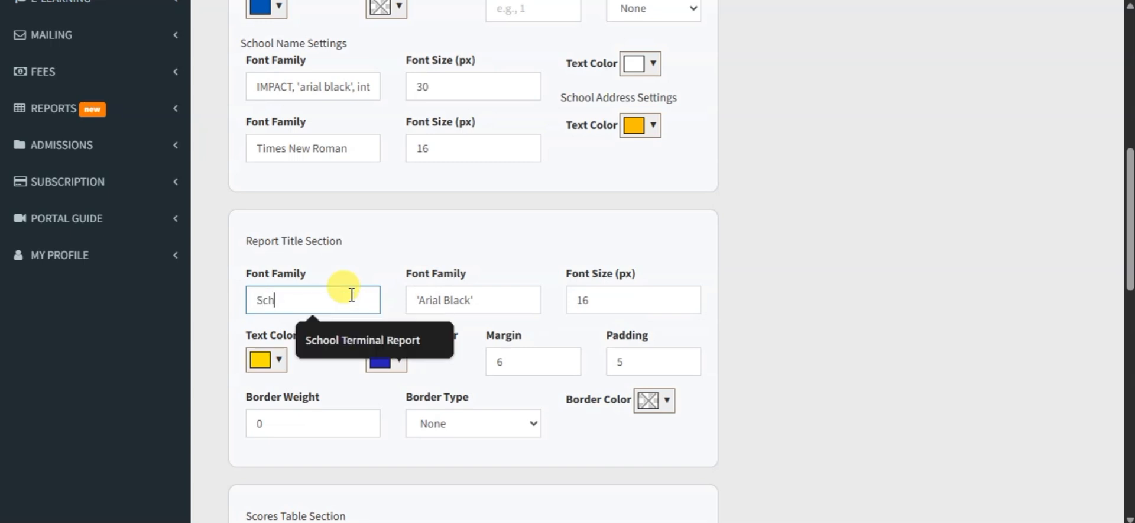
pyautogui.write('ool Evaluation Report')
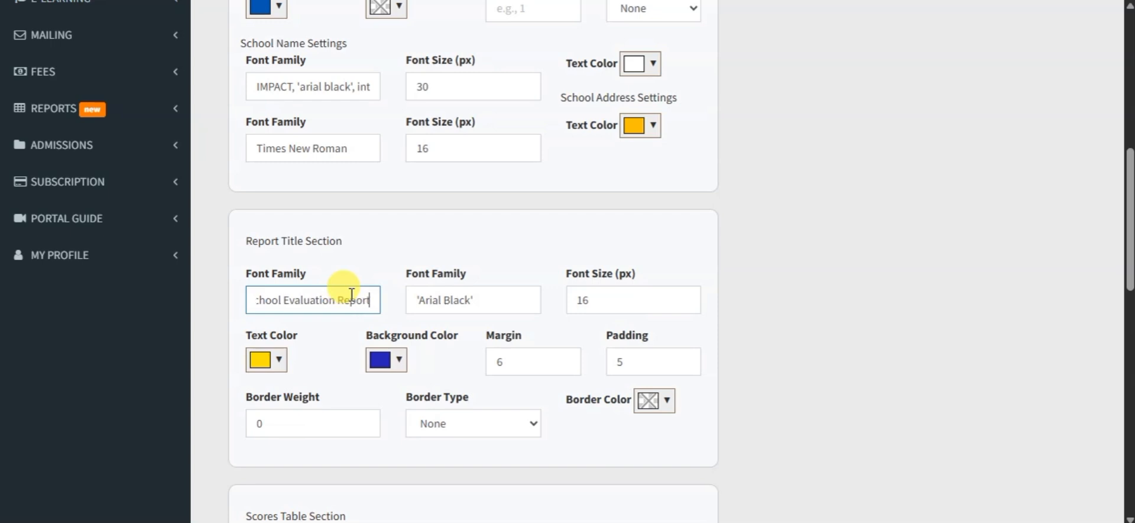
# Step: Check the report title and the scores table in the live preview against the Scores Table Section
pyautogui.scroll(-4, 352, 294)
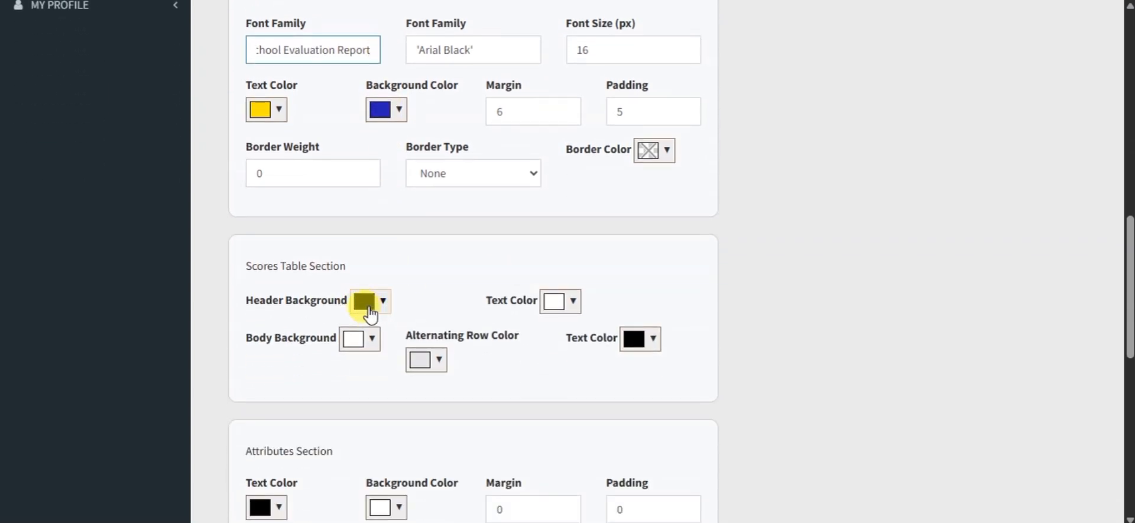
pyautogui.scroll(10, 391, 305)
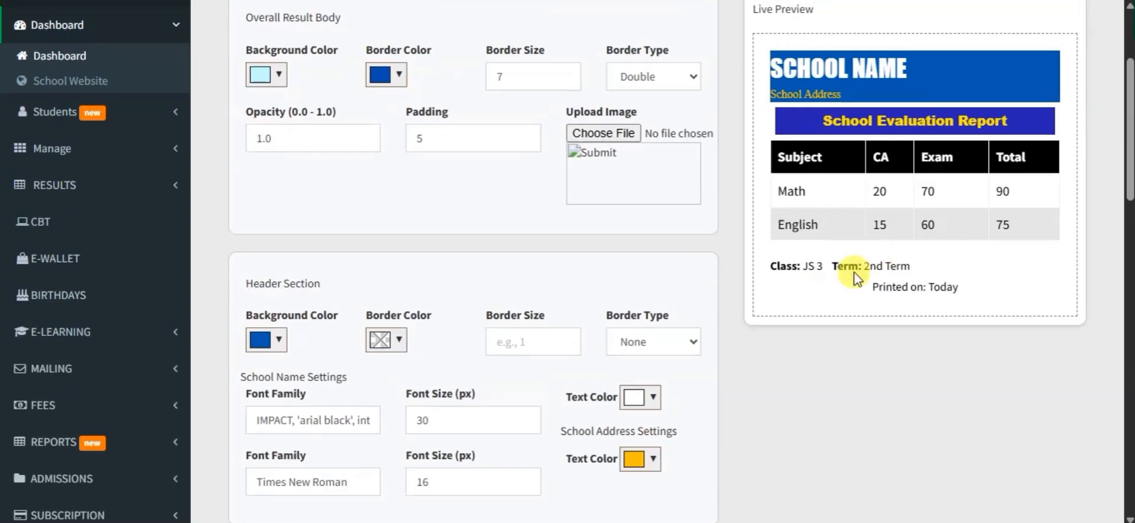
pyautogui.moveTo(767, 164); pyautogui.dragTo(1068, 228)
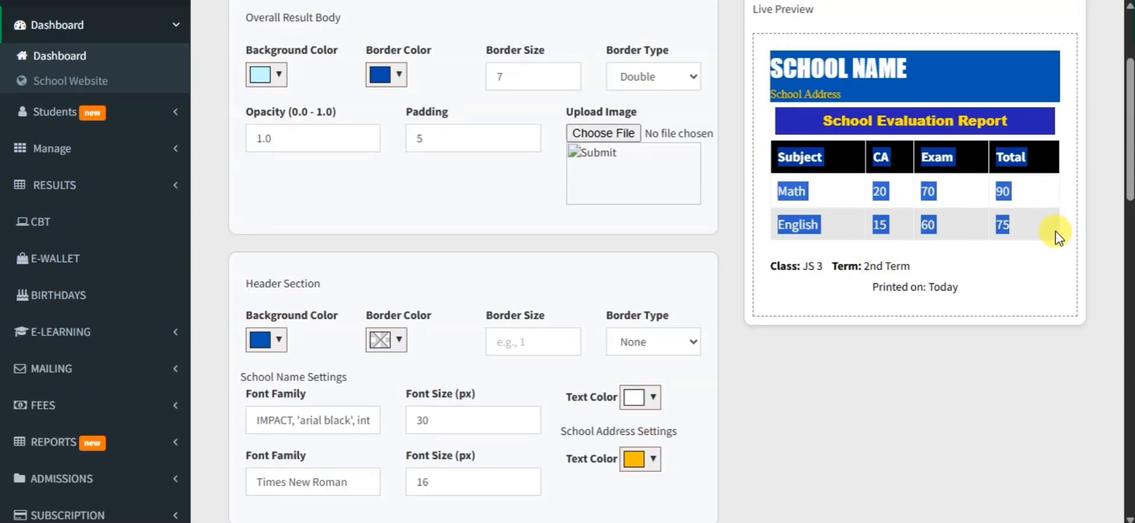
pyautogui.click(1058, 237)
# Step: Set the scores table's header background to dark blue
pyautogui.scroll(-8, 1006, 343)
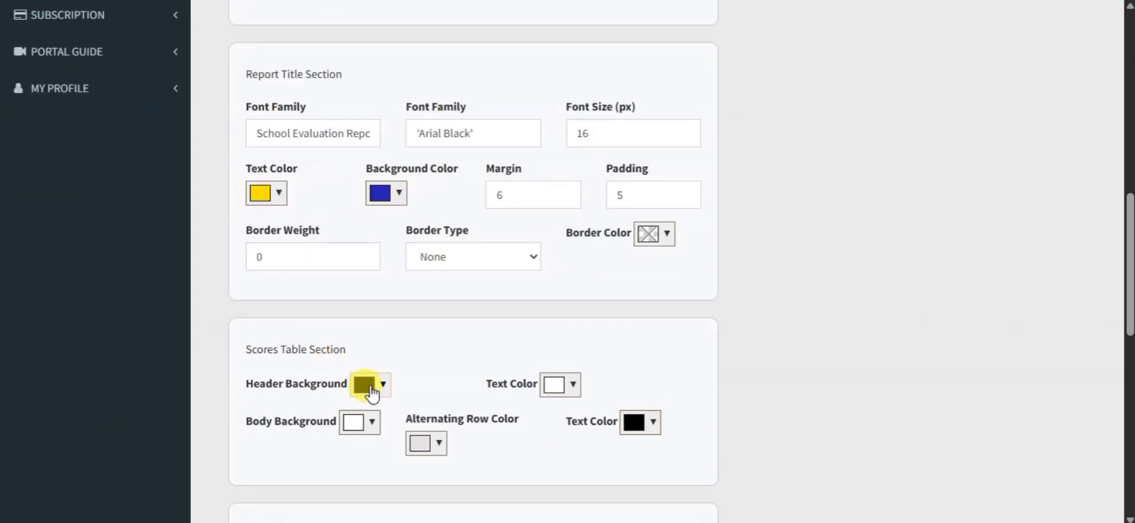
pyautogui.click(371, 391)
pyautogui.scroll(-3, 426, 421)
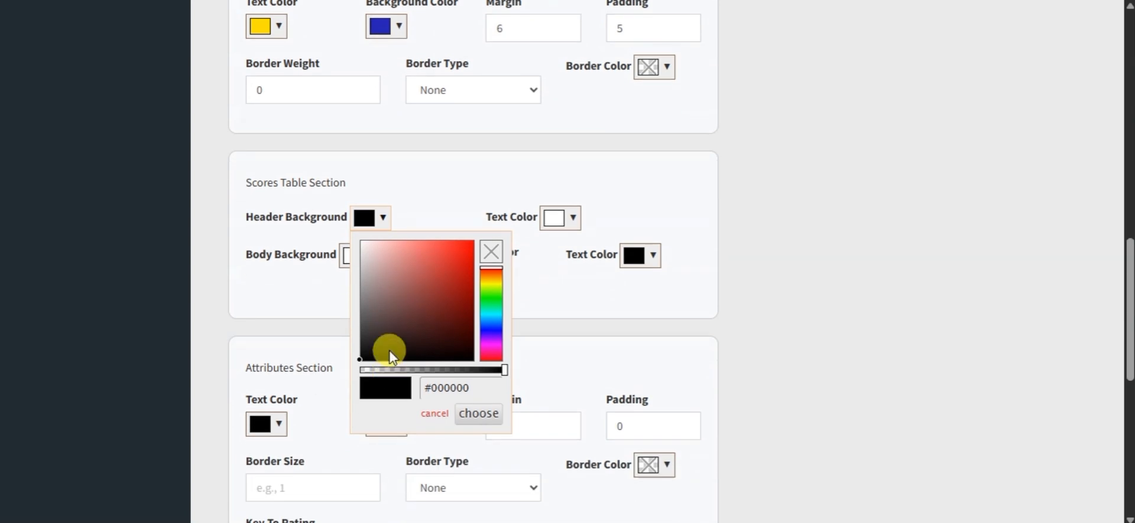
pyautogui.click(492, 328)
pyautogui.moveTo(441, 300); pyautogui.dragTo(502, 284)
# Step: Make the scores table's white body background partly transparent by lowering its opacity to about half
pyautogui.click(568, 224)
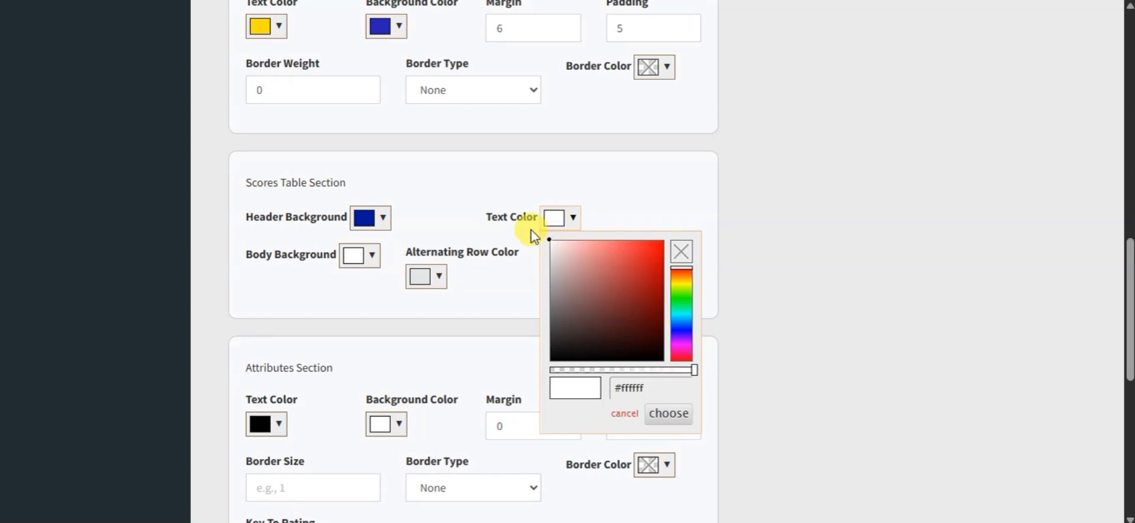
pyautogui.click(351, 257)
pyautogui.click(372, 257)
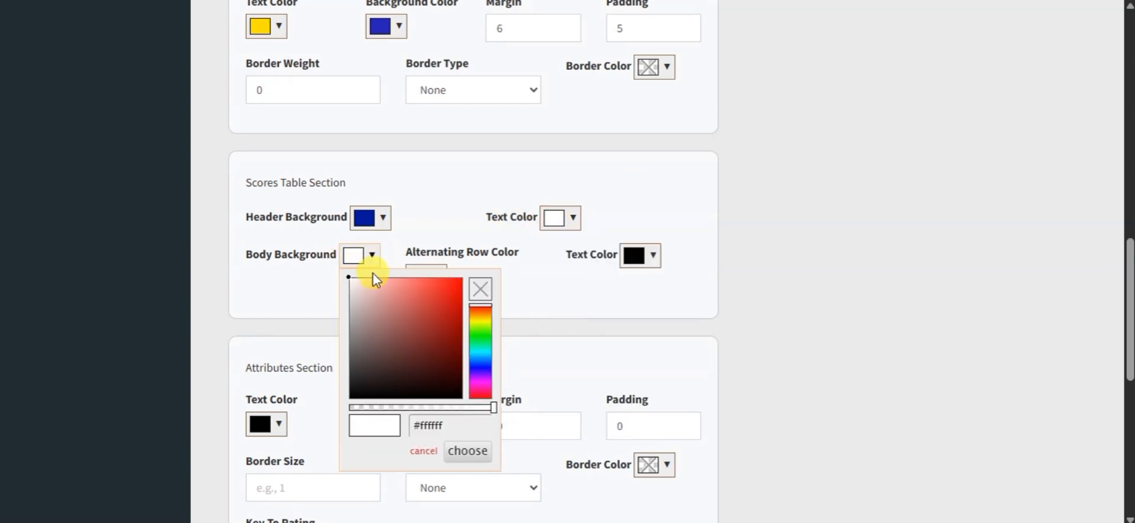
pyautogui.moveTo(375, 347); pyautogui.dragTo(347, 278)
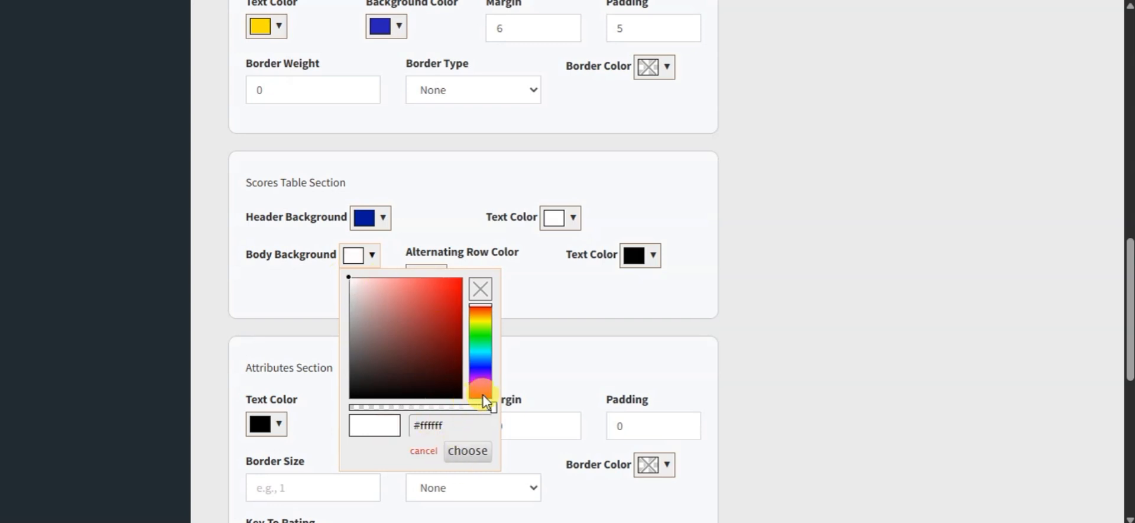
pyautogui.moveTo(494, 414); pyautogui.dragTo(402, 426)
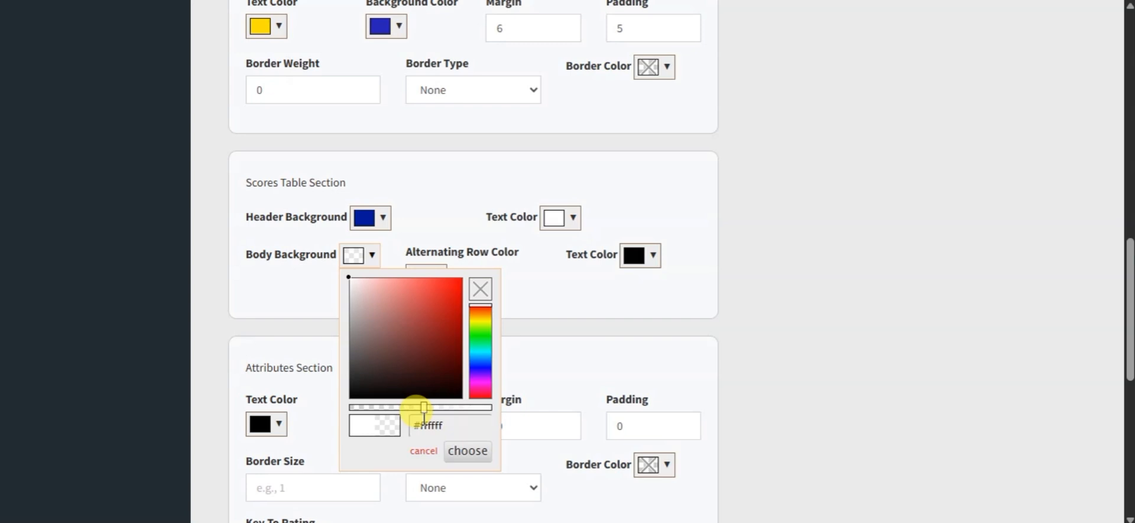
# Step: Set the scores table's alternating row color to light blue #44c6ff and make it semi-transparent
pyautogui.click(435, 273)
pyautogui.click(436, 278)
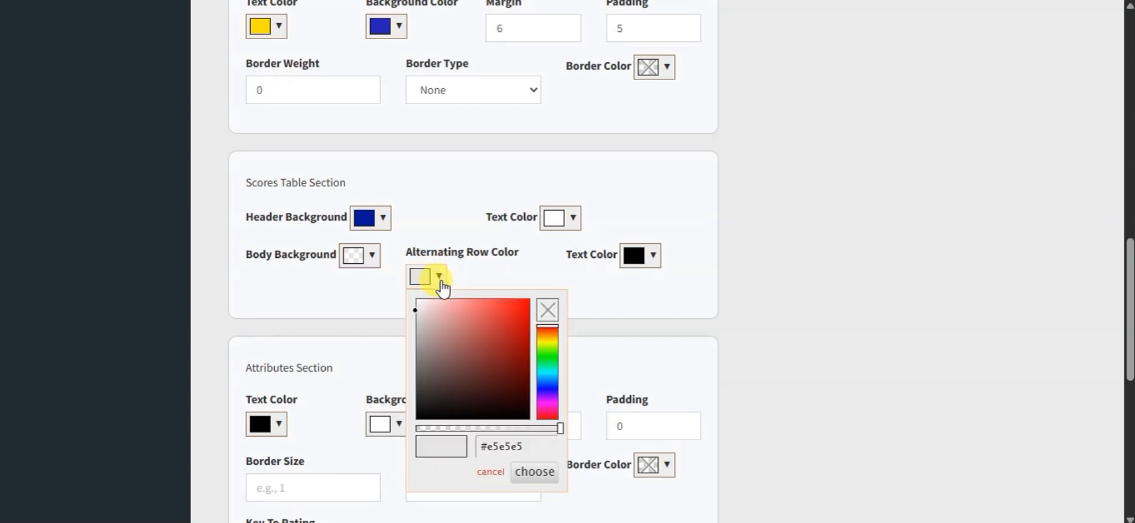
pyautogui.click(547, 376)
pyautogui.click(442, 310)
pyautogui.moveTo(442, 309); pyautogui.dragTo(497, 299)
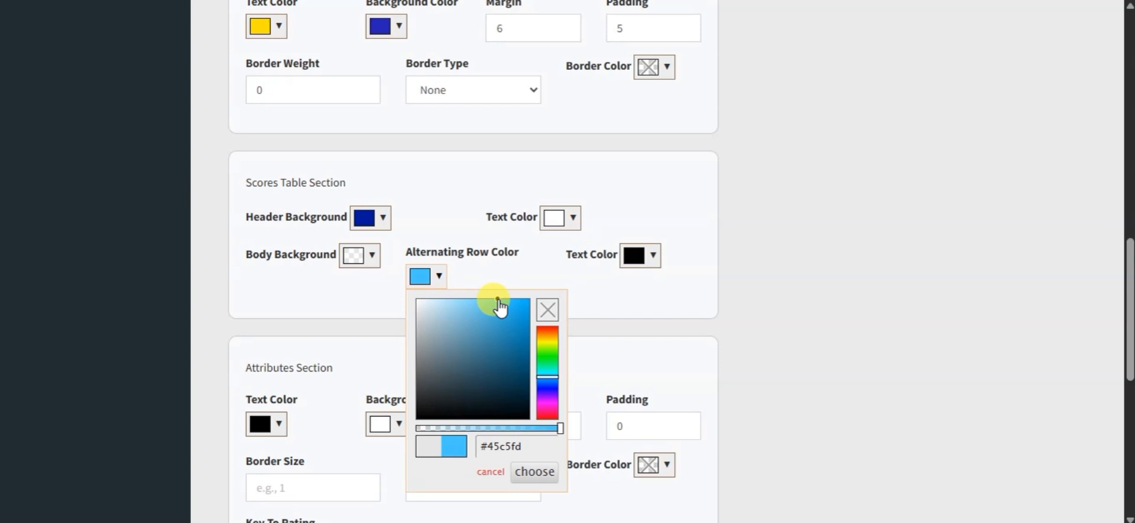
pyautogui.click(476, 279)
pyautogui.click(436, 284)
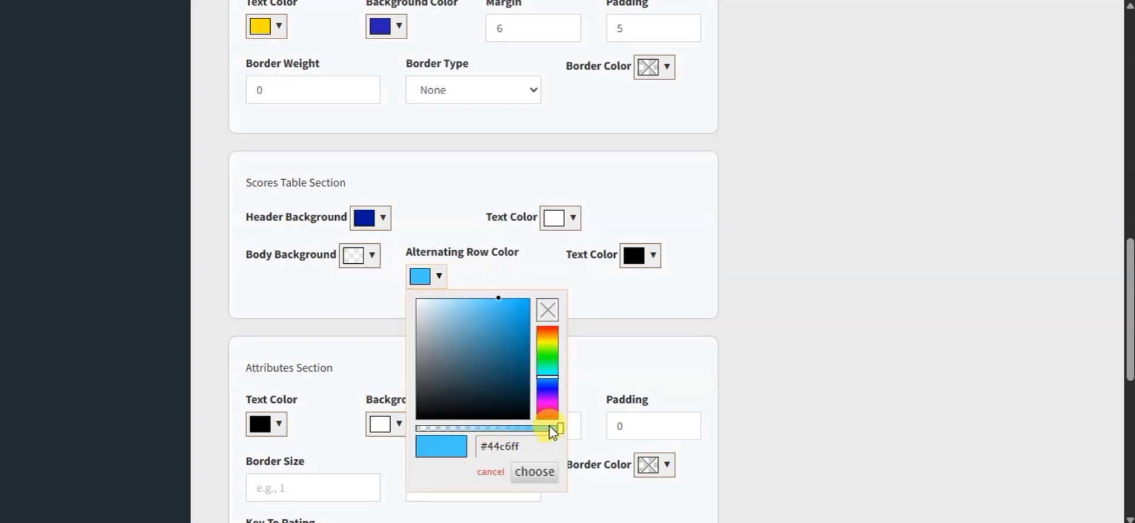
pyautogui.moveTo(561, 427); pyautogui.dragTo(508, 428)
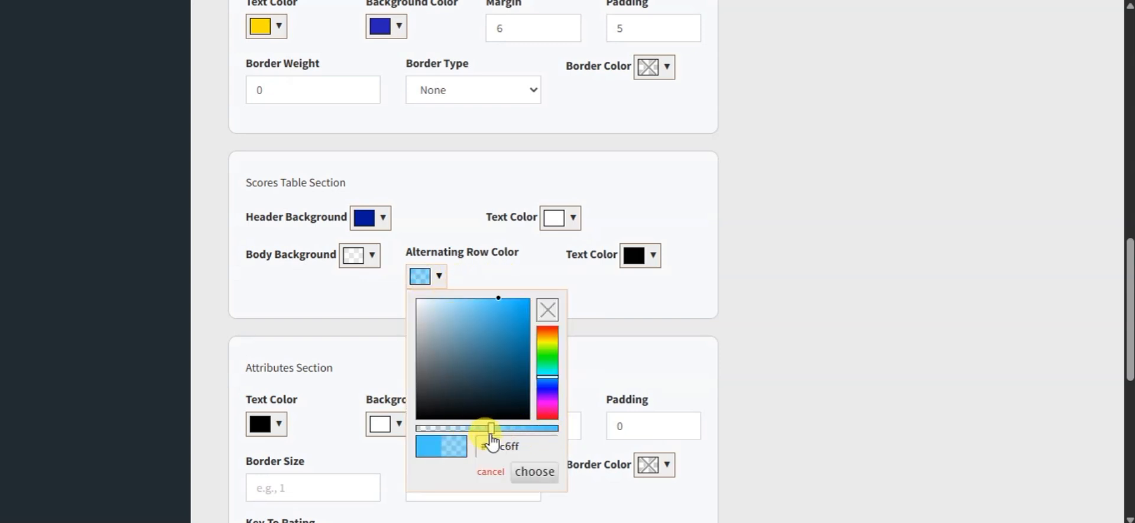
pyautogui.click(536, 471)
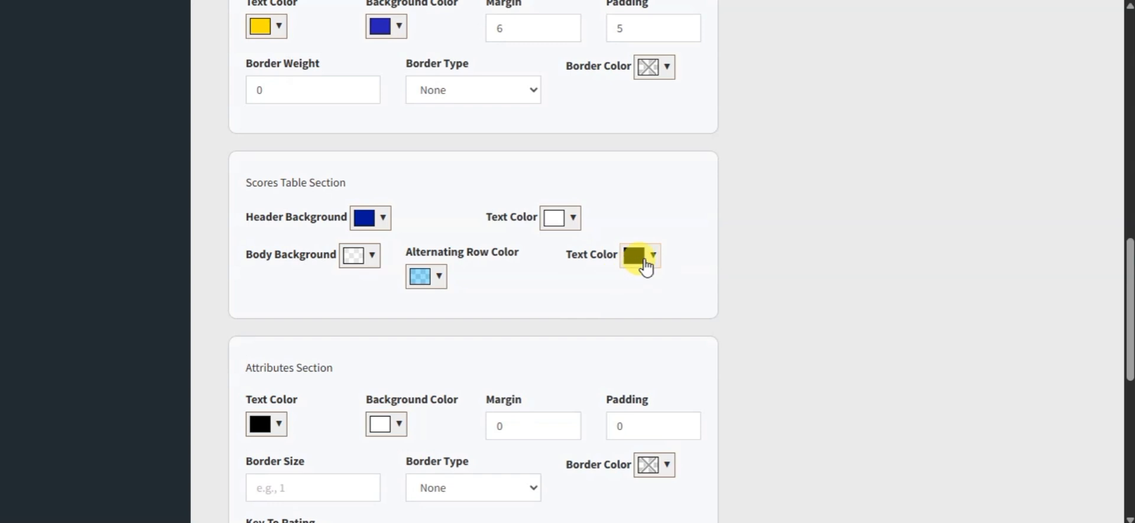
# Step: Review the scores table's body text color, the live preview and the Attributes Section fields
pyautogui.click(645, 259)
pyautogui.click(644, 259)
pyautogui.scroll(-2, 727, 240)
pyautogui.scroll(5, 709, 251)
pyautogui.scroll(5, 712, 259)
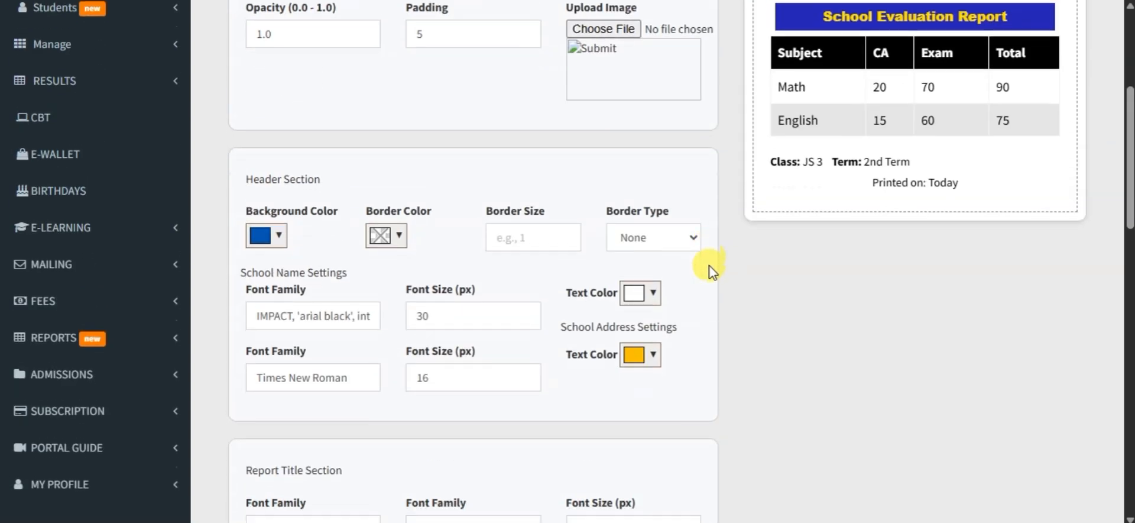
pyautogui.scroll(-12, 598, 317)
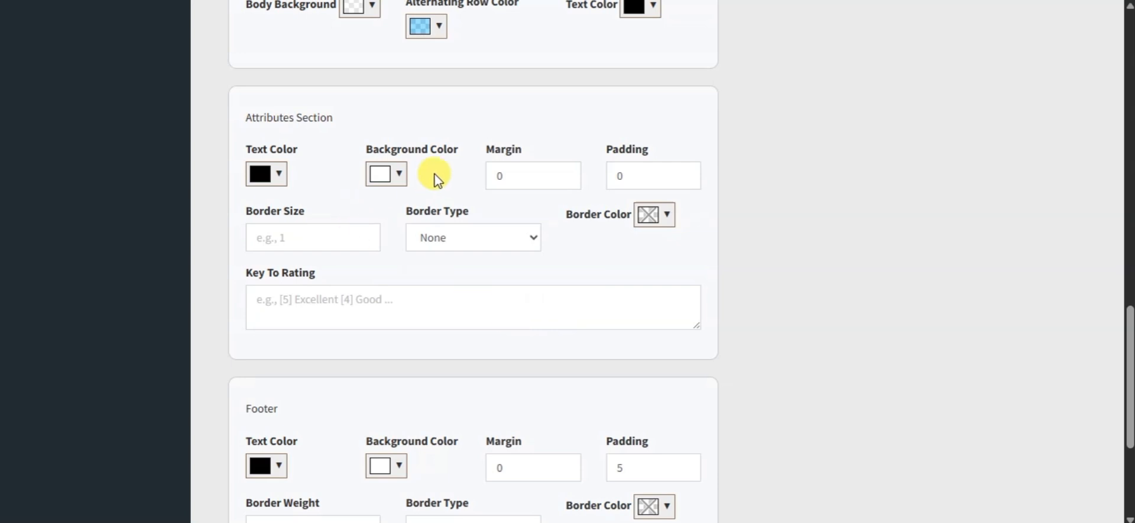
pyautogui.scroll(8, 329, 233)
pyautogui.scroll(5, 776, 289)
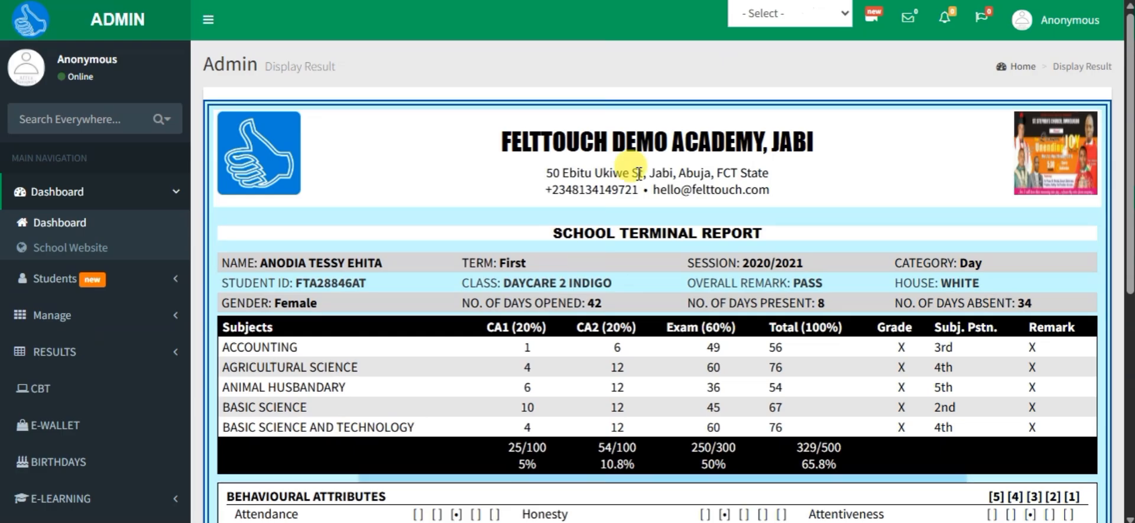
pyautogui.scroll(-10, 639, 172)
# Step: Examine the behavioural attributes block on the student's full result sheet
pyautogui.scroll(-1, 573, 328)
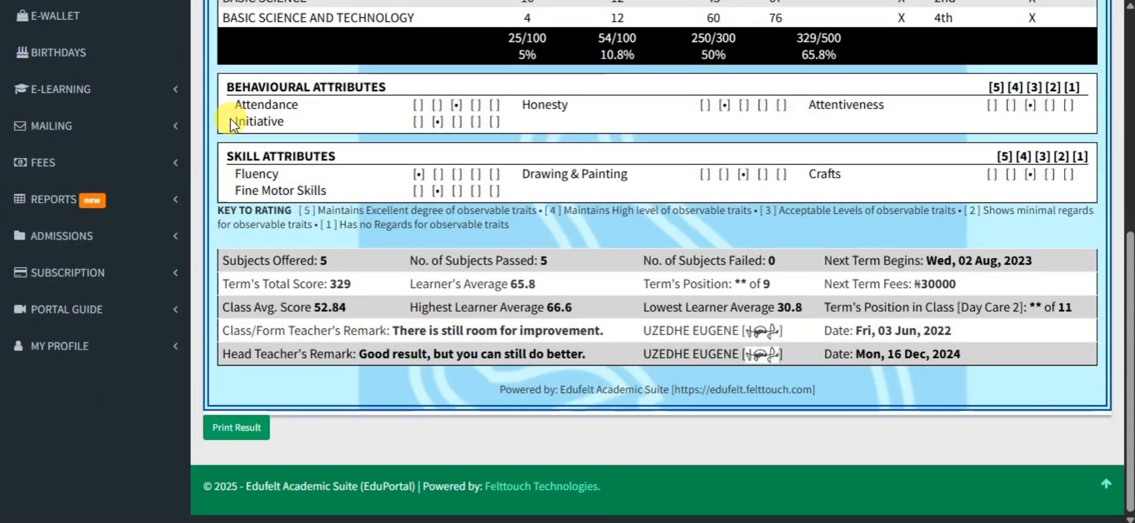
pyautogui.moveTo(228, 88); pyautogui.dragTo(796, 127)
pyautogui.click(836, 114)
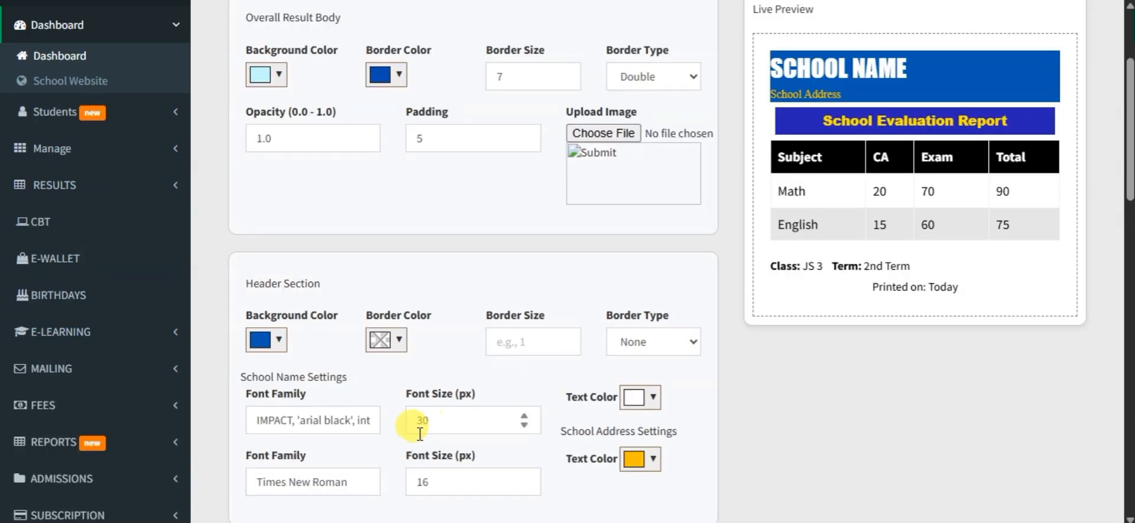
# Step: Look through the result design form's sections from the overall body down to the attributes and footer settings
pyautogui.scroll(-10, 420, 434)
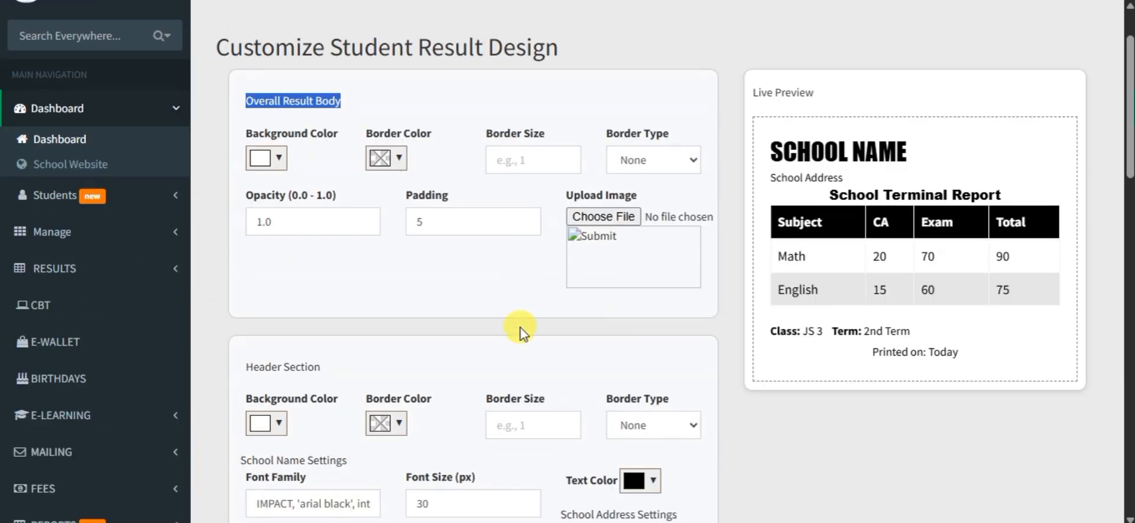
pyautogui.scroll(-4, 520, 329)
pyautogui.scroll(3, 520, 329)
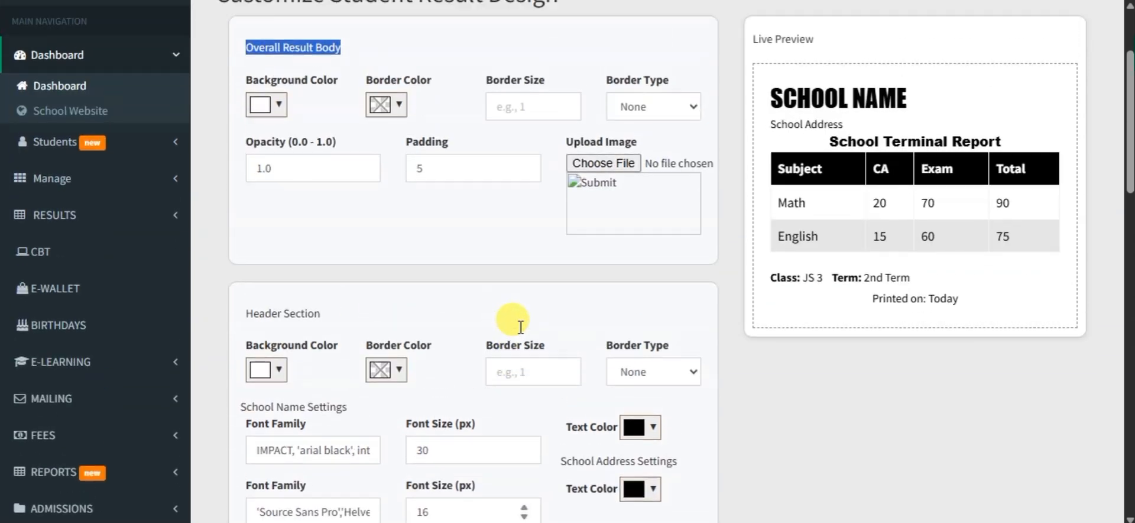
pyautogui.scroll(1, 520, 326)
pyautogui.scroll(-9, 519, 330)
pyautogui.scroll(8, 519, 329)
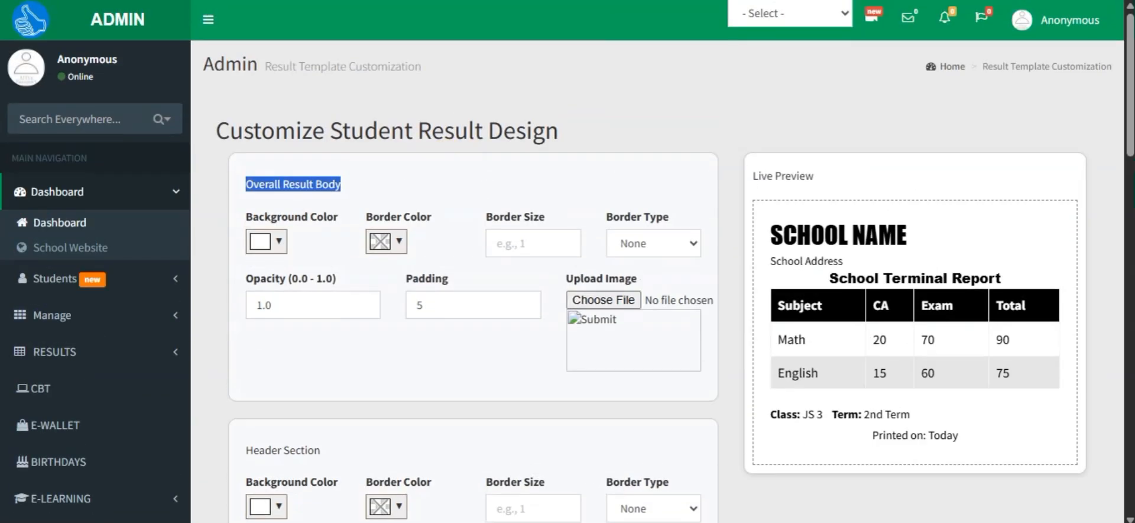
pyautogui.scroll(-15, 405, 322)
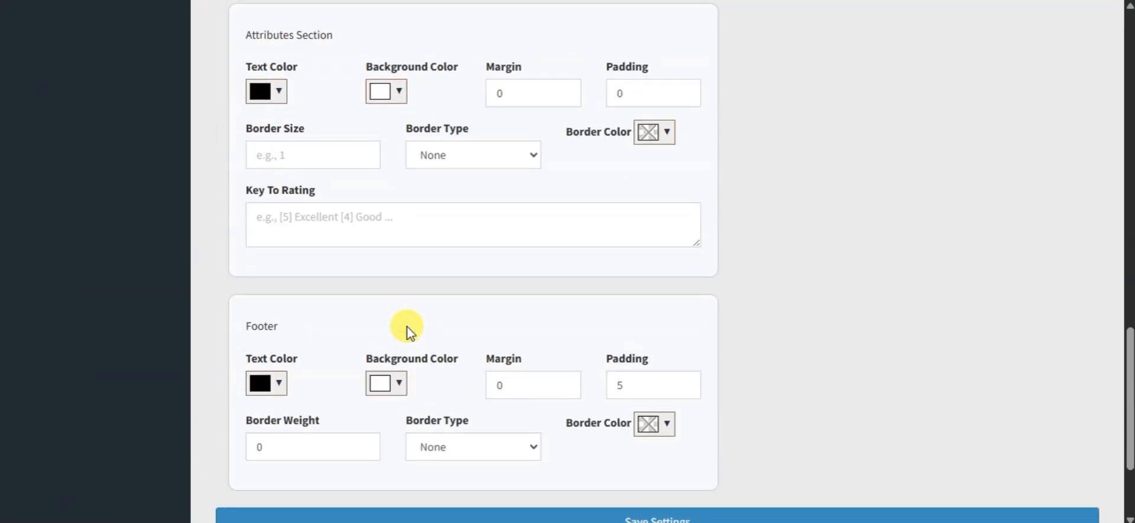
# Step: Set the Attributes Section text color to dark blue #001a72
pyautogui.scroll(2, 407, 328)
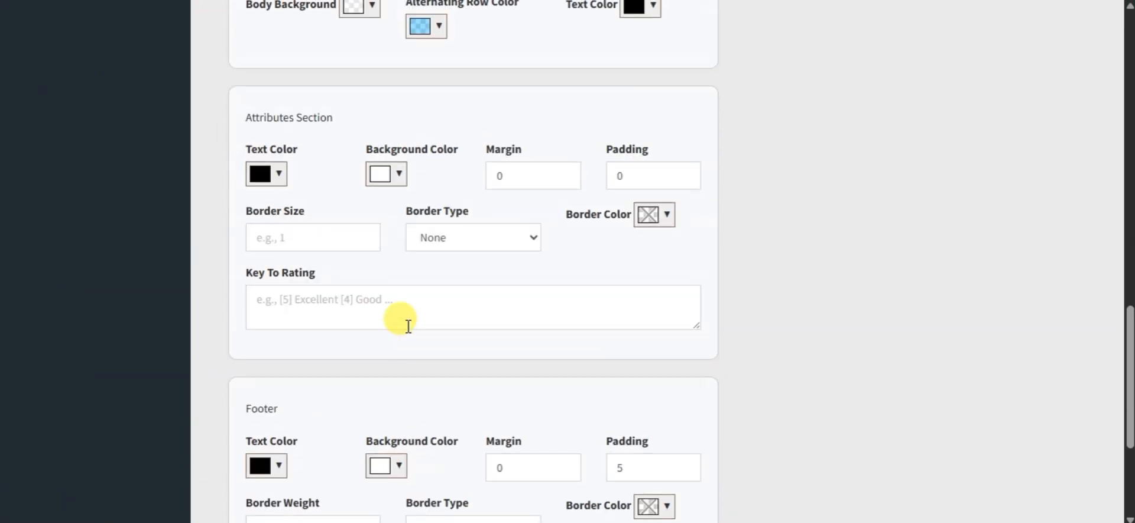
pyautogui.click(278, 175)
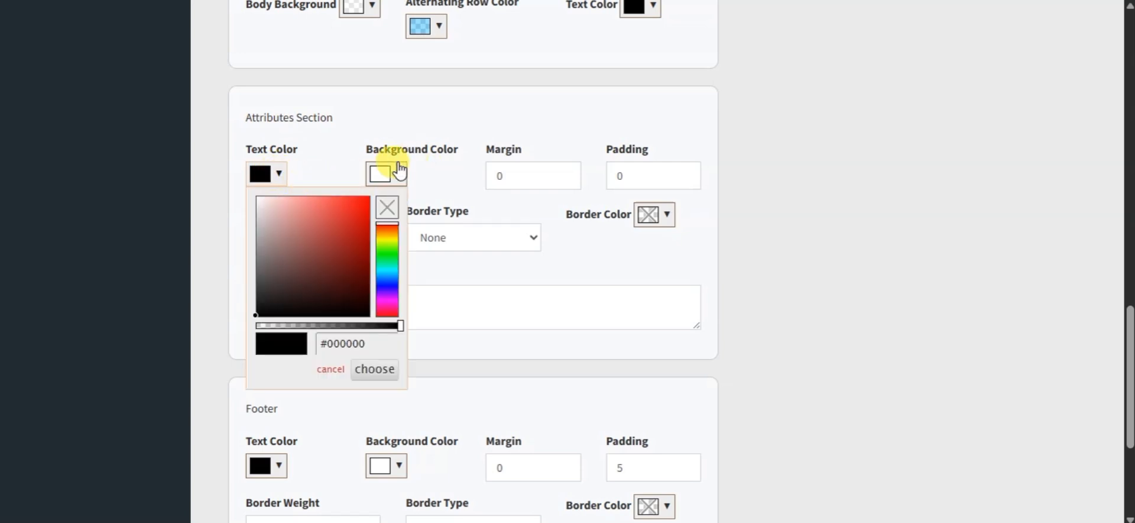
pyautogui.click(401, 174)
pyautogui.click(278, 175)
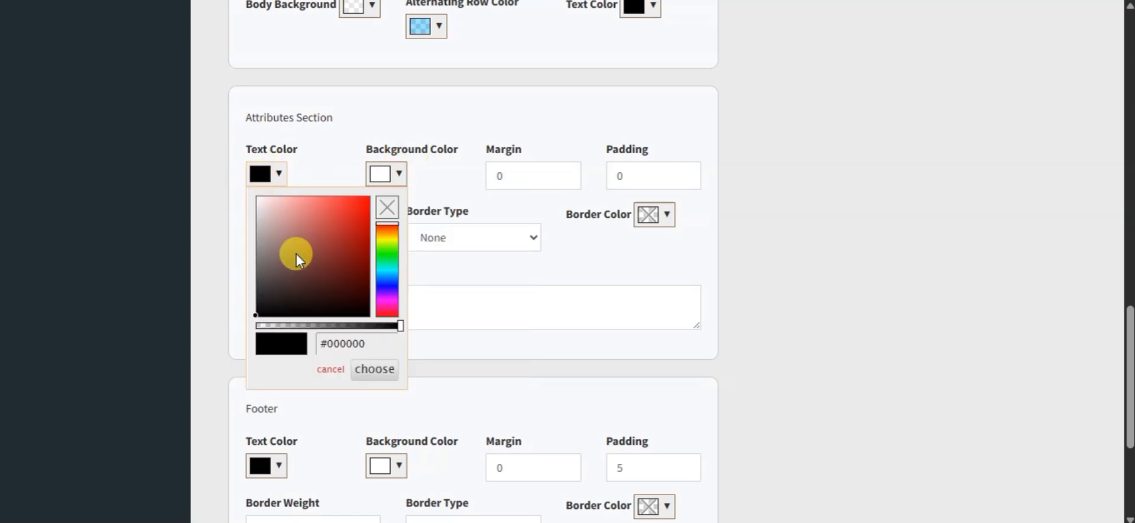
pyautogui.click(388, 283)
pyautogui.moveTo(350, 266); pyautogui.dragTo(393, 289)
pyautogui.click(370, 263)
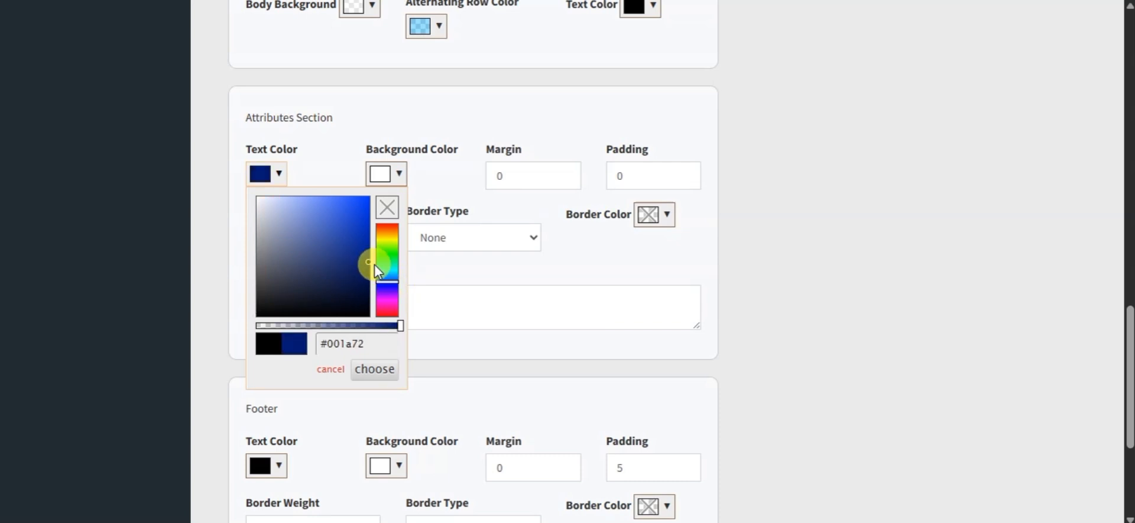
pyautogui.click(417, 133)
# Step: Set the Attributes Section text color to white #ffffff
pyautogui.click(391, 176)
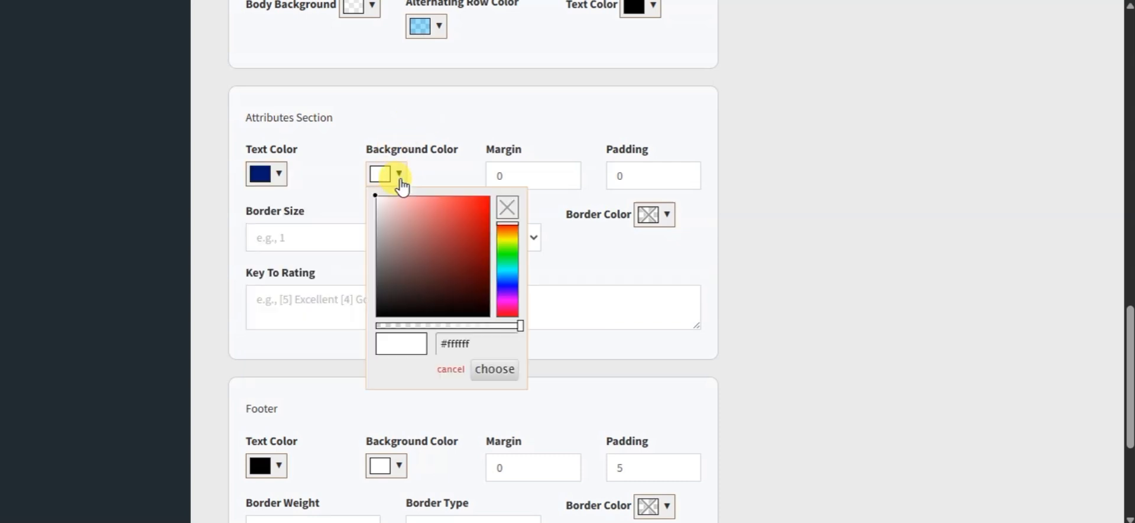
pyautogui.click(282, 180)
pyautogui.moveTo(332, 253); pyautogui.dragTo(248, 191)
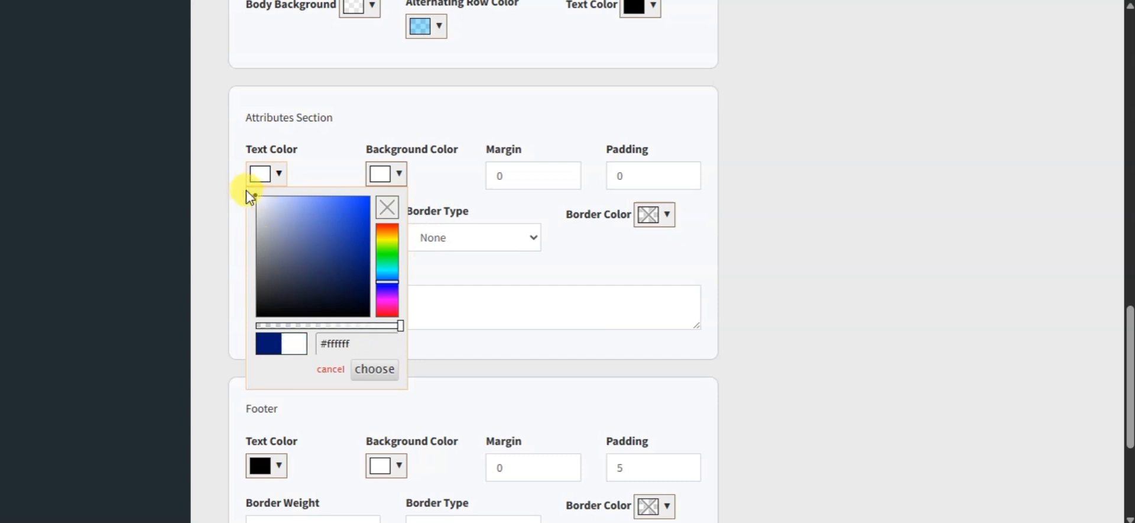
# Step: Set the Attributes Section background color to dark blue #00196c and make it semi-transparent
pyautogui.click(401, 178)
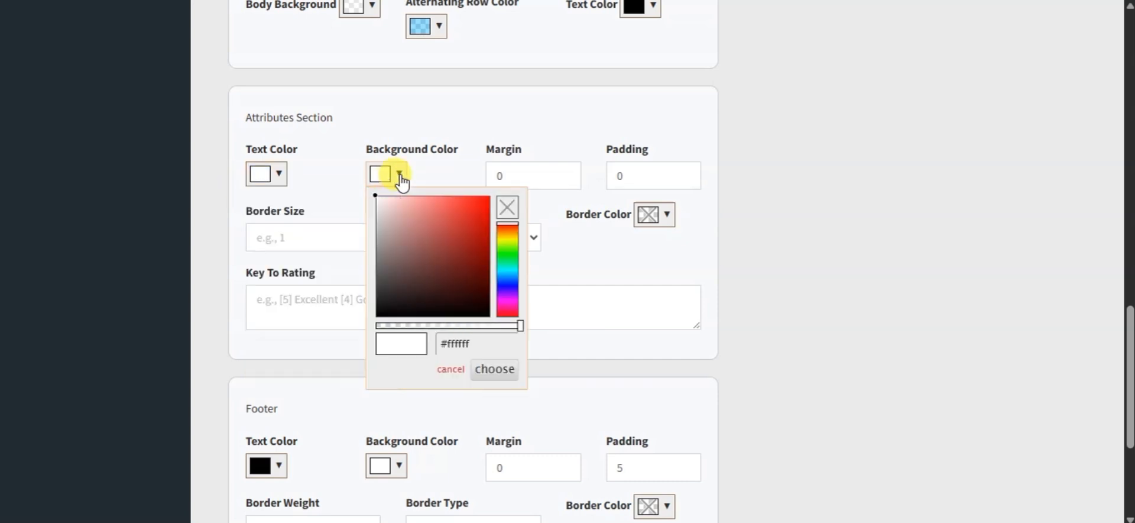
pyautogui.click(380, 178)
pyautogui.click(382, 187)
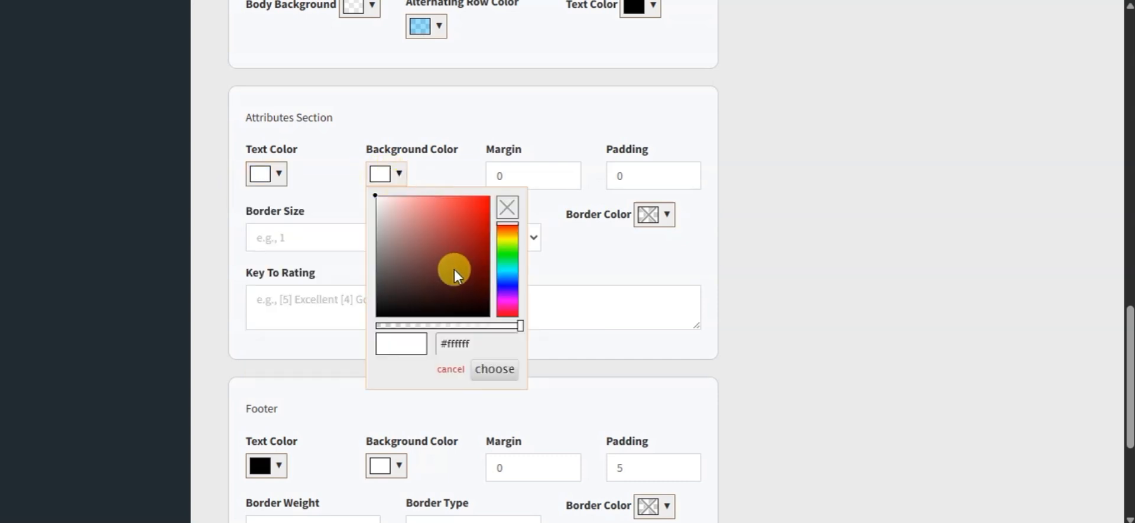
pyautogui.click(502, 281)
pyautogui.click(487, 257)
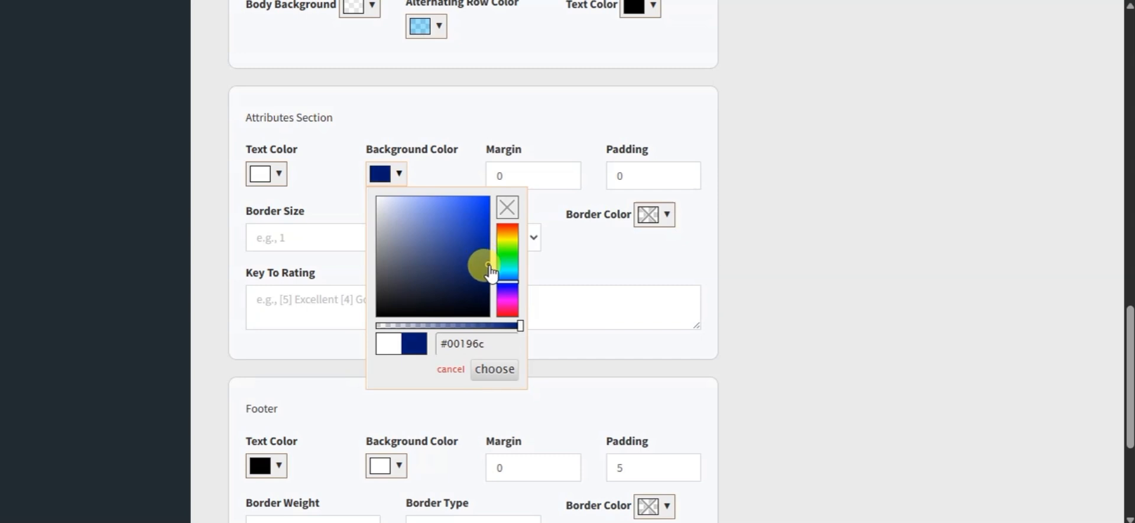
pyautogui.click(469, 326)
pyautogui.click(447, 325)
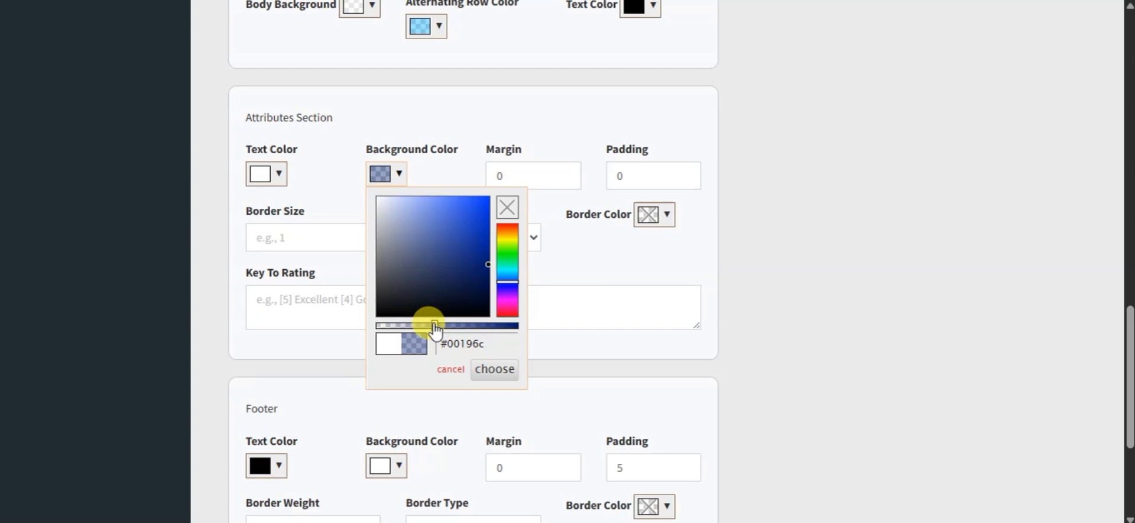
pyautogui.click(564, 262)
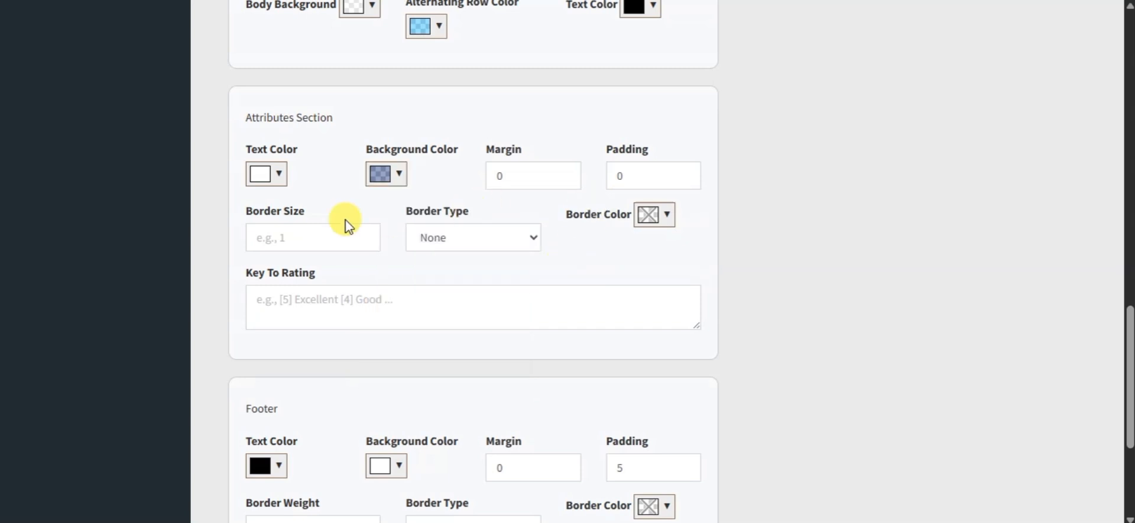
# Step: Give the Attributes Section a black dashed border with size 4
pyautogui.click(366, 234)
pyautogui.click(520, 237)
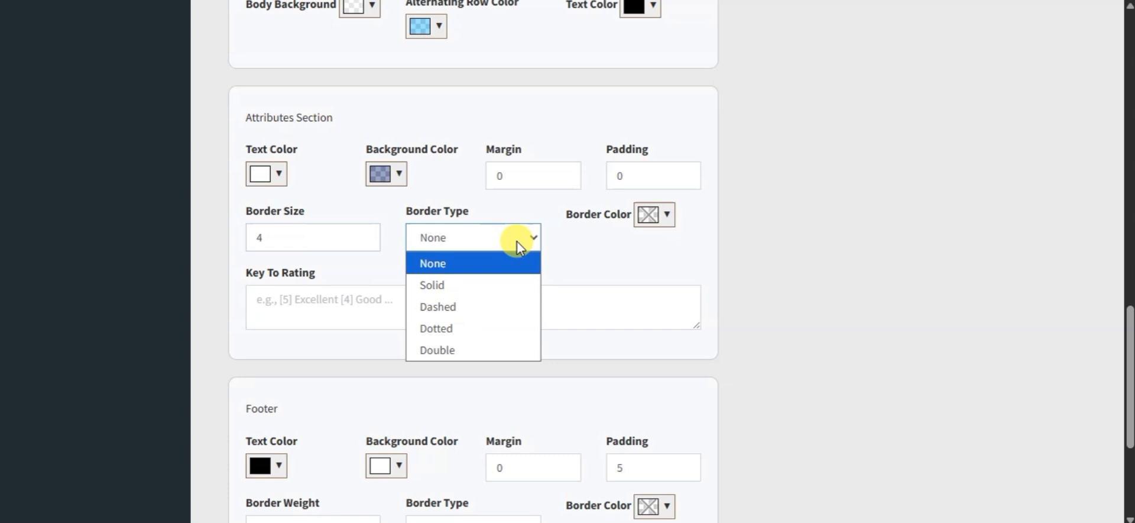
pyautogui.click(474, 305)
pyautogui.click(669, 216)
pyautogui.moveTo(687, 300); pyautogui.dragTo(632, 370)
pyautogui.click(577, 323)
pyautogui.click(619, 263)
# Step: Compare the empty Key To Rating field with the key to rating text on the student's result sheet
pyautogui.click(468, 301)
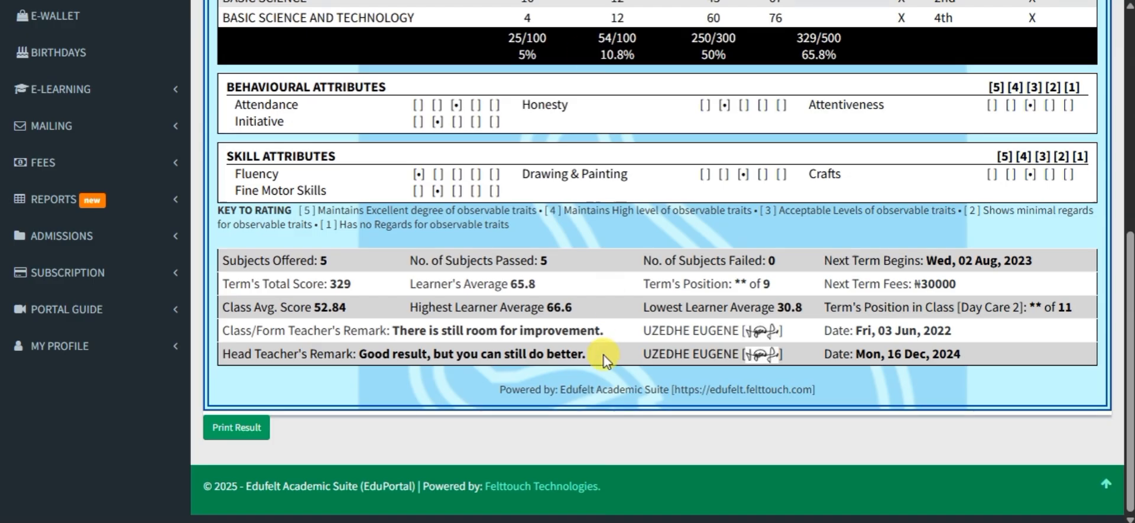
pyautogui.moveTo(296, 211); pyautogui.dragTo(508, 224)
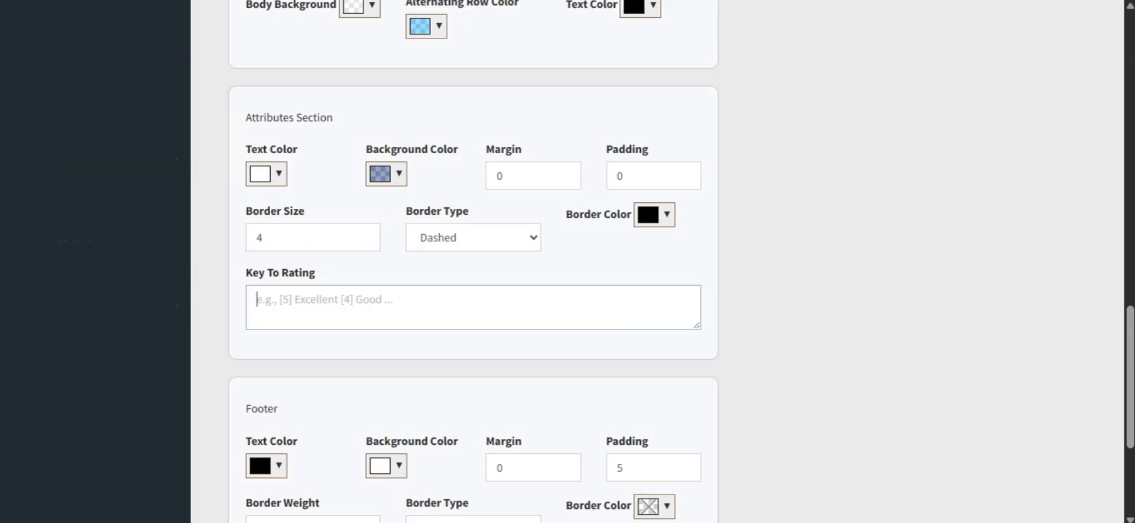
pyautogui.click(375, 301)
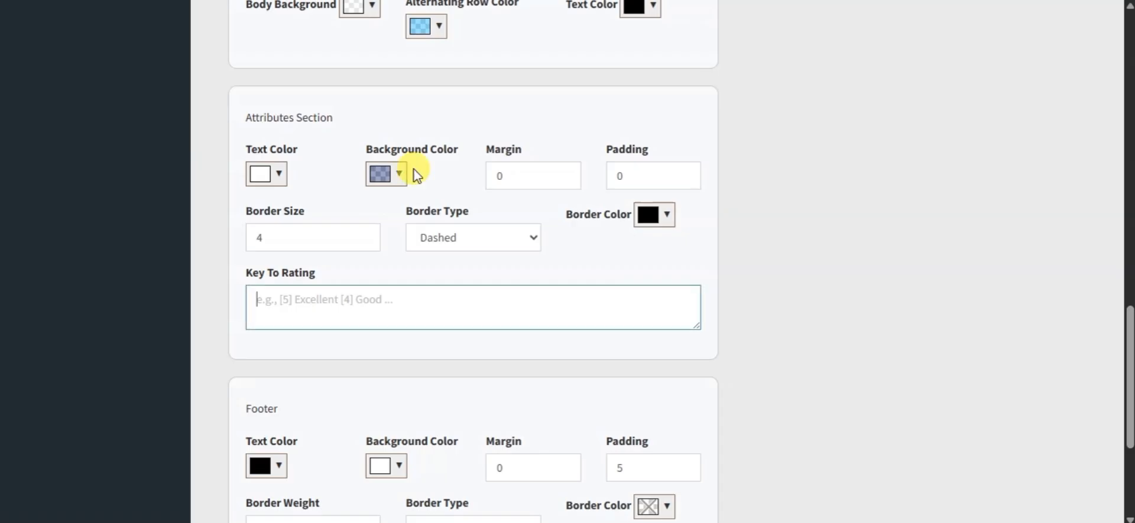
# Step: Review the Footer's text and background color options and the summary and remarks block on the result sheet
pyautogui.scroll(-4, 426, 471)
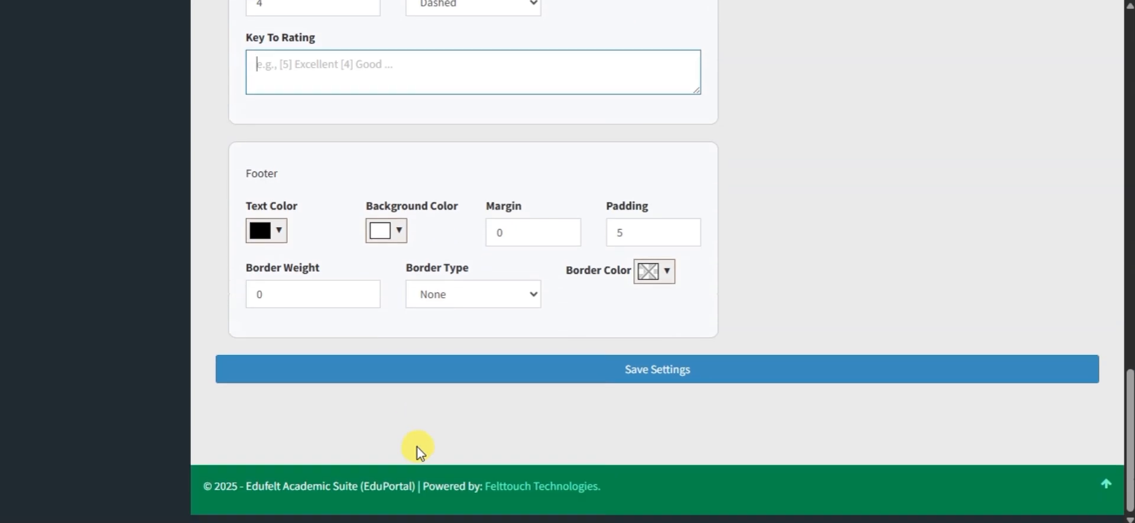
pyautogui.click(279, 230)
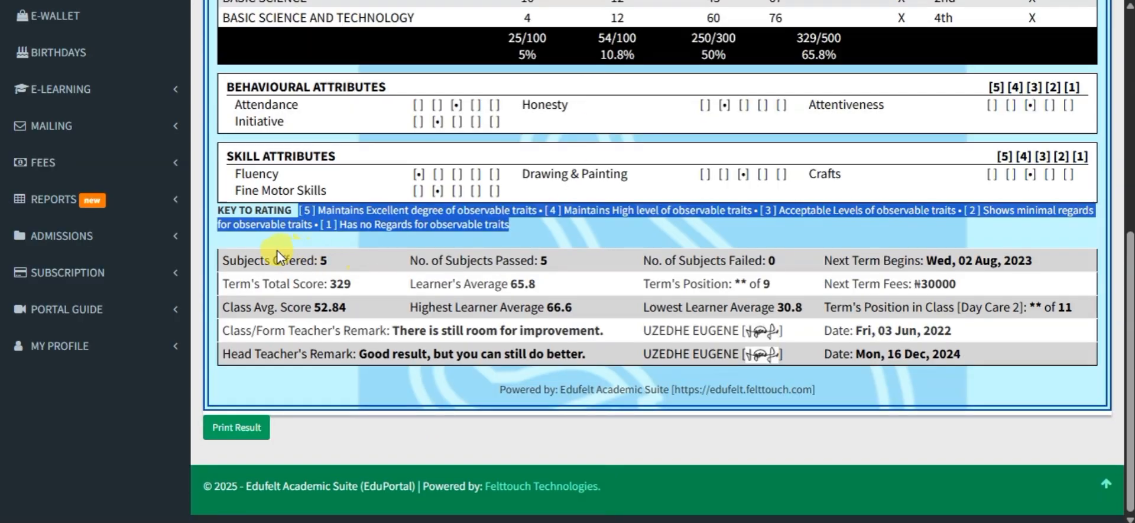
pyautogui.click(250, 258)
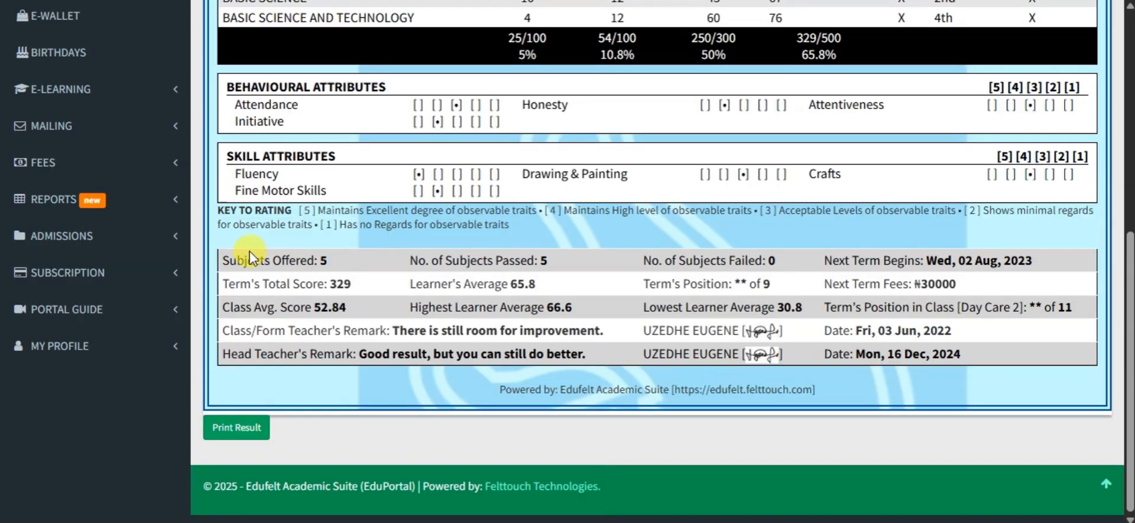
pyautogui.moveTo(222, 255); pyautogui.dragTo(773, 385)
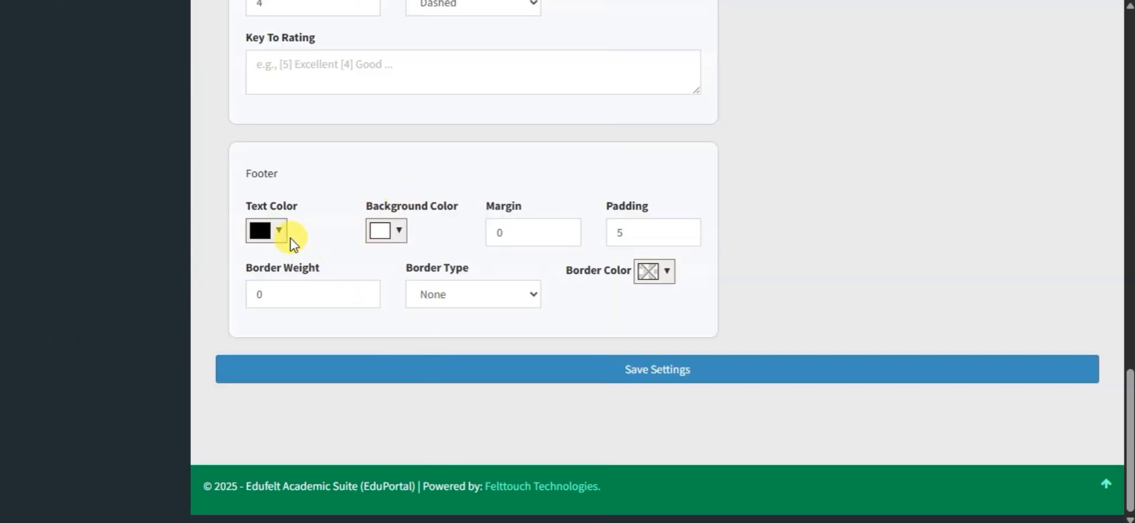
pyautogui.click(279, 230)
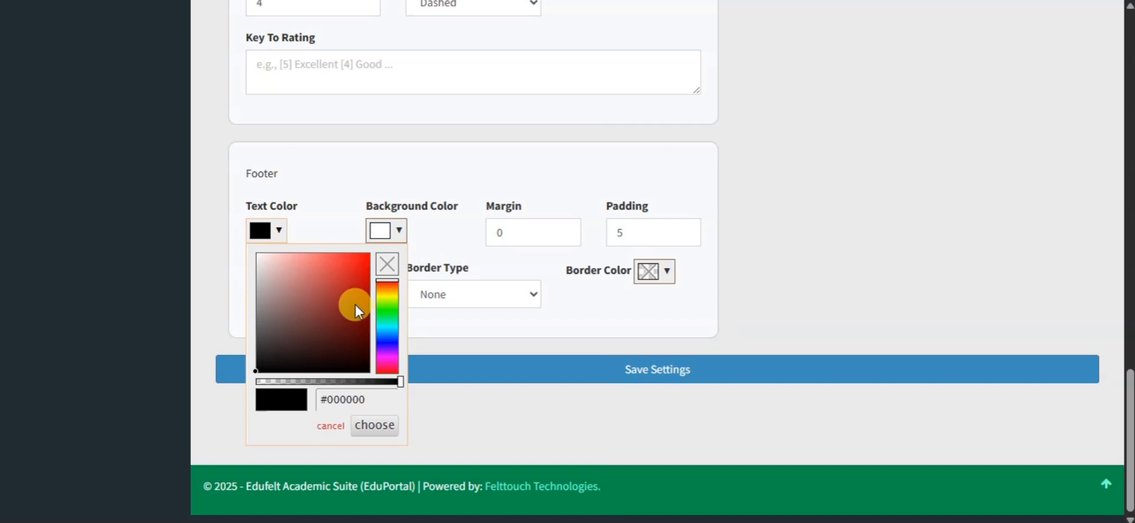
pyautogui.click(396, 236)
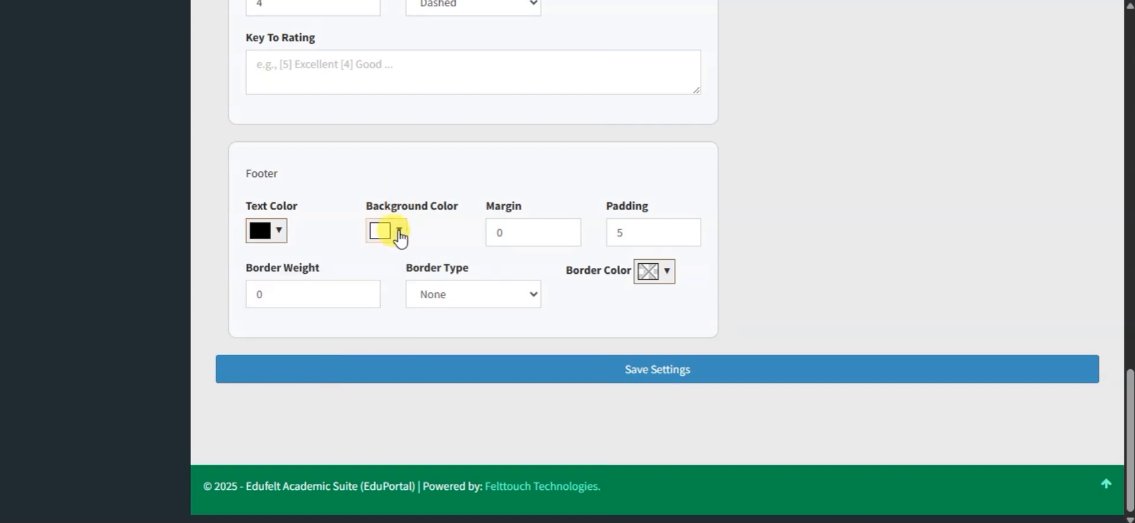
pyautogui.click(398, 232)
pyautogui.click(399, 231)
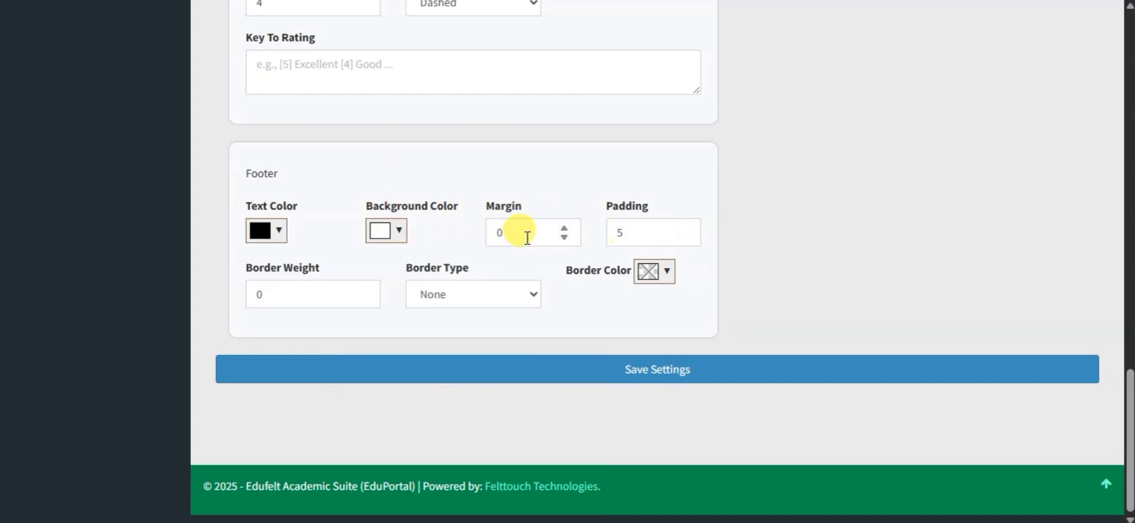
# Step: Give the Footer a solid dark blue border with a weight of 5
pyautogui.click(439, 291)
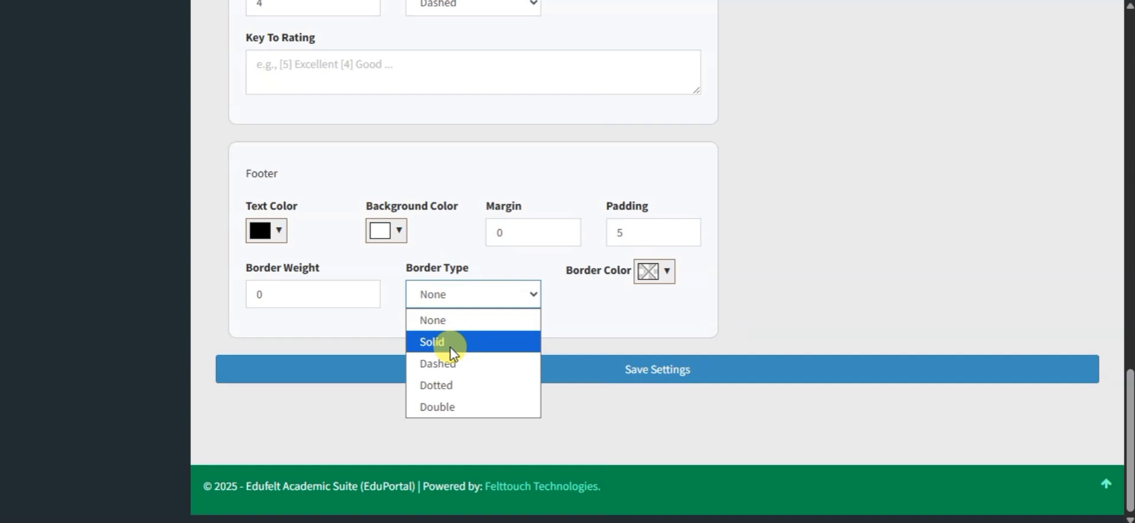
pyautogui.click(453, 350)
pyautogui.click(365, 285)
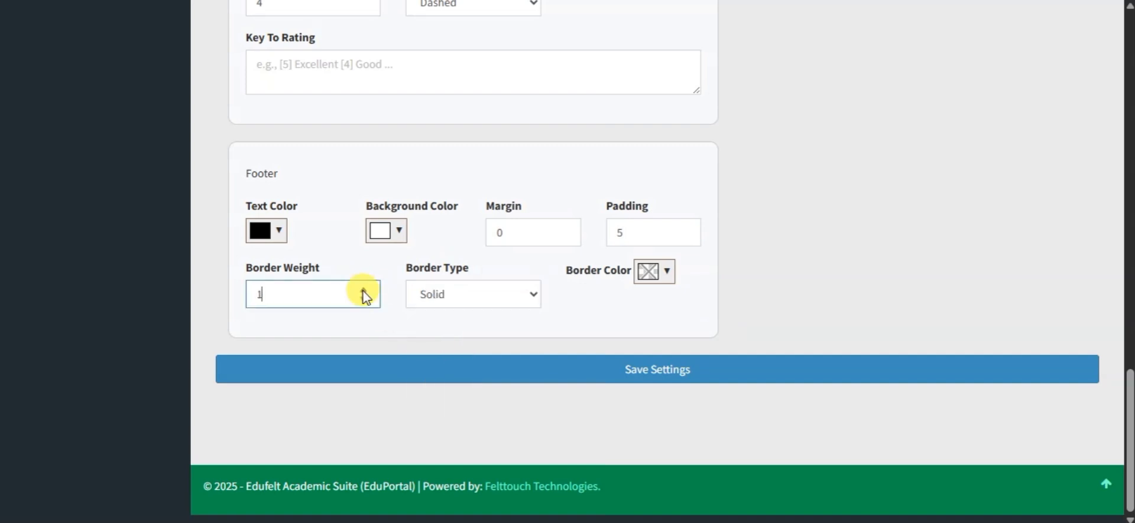
pyautogui.click(660, 277)
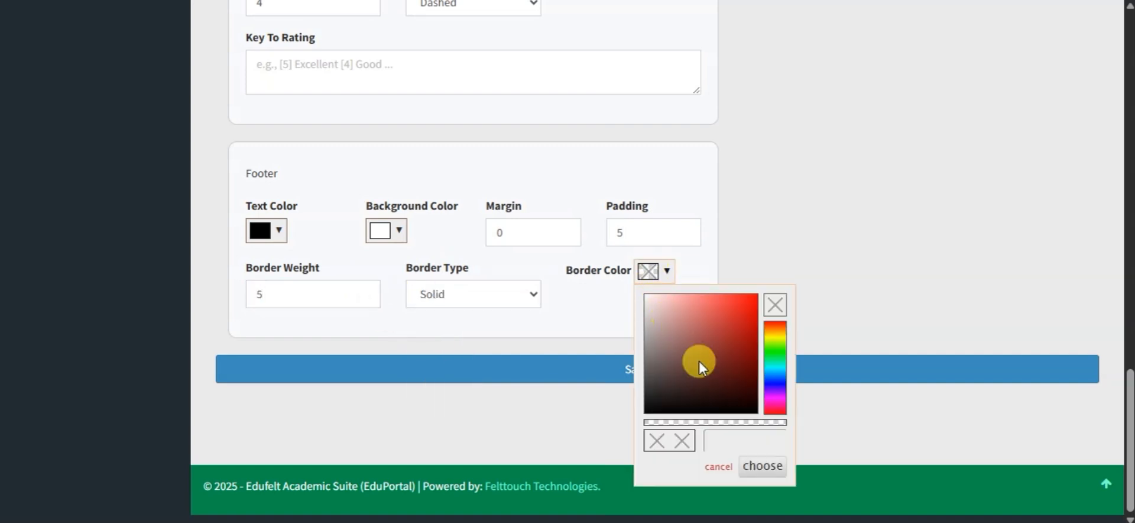
pyautogui.click(777, 378)
pyautogui.click(775, 380)
pyautogui.moveTo(748, 317); pyautogui.dragTo(757, 339)
pyautogui.click(763, 234)
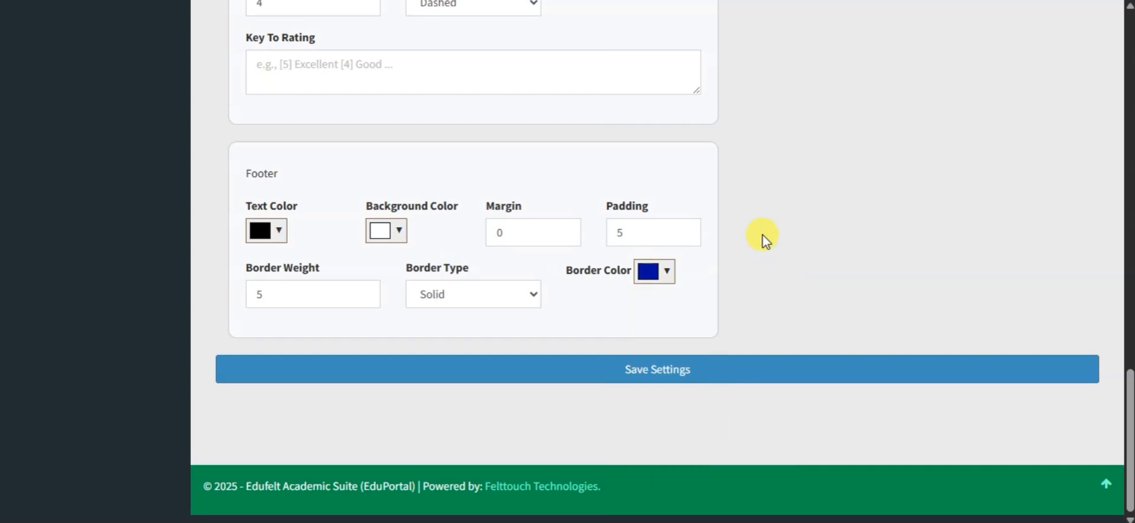
# Step: Save the result design settings, dismiss the alert and look over the redesigned student result sheet
pyautogui.click(663, 374)
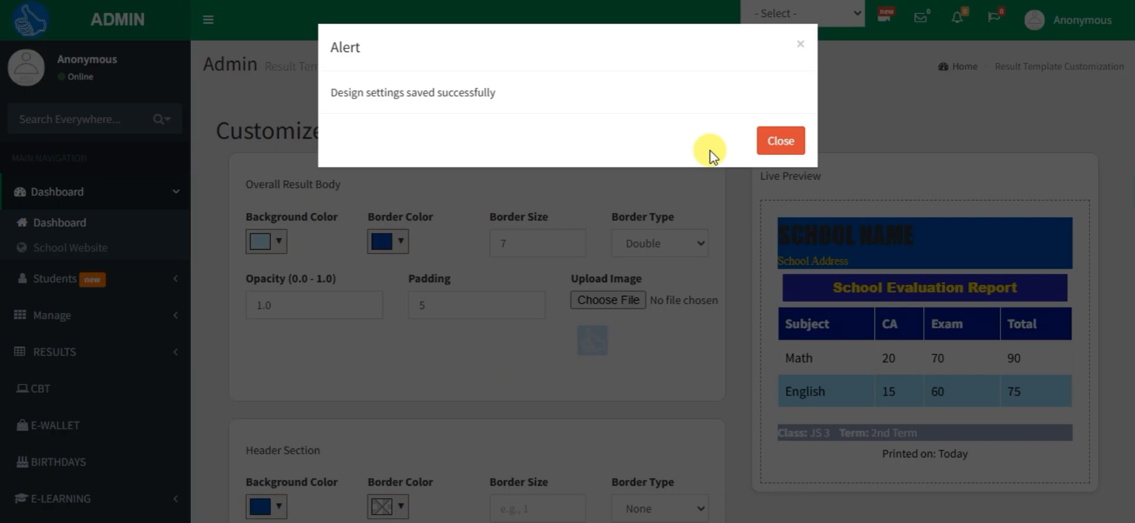
pyautogui.click(775, 142)
pyautogui.scroll(-5, 859, 272)
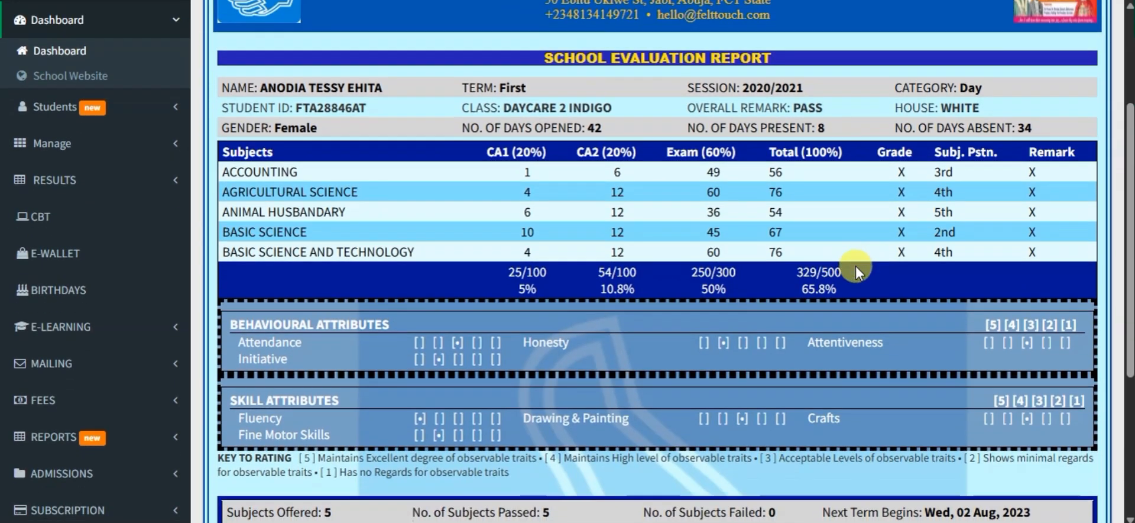
pyautogui.scroll(5, 858, 272)
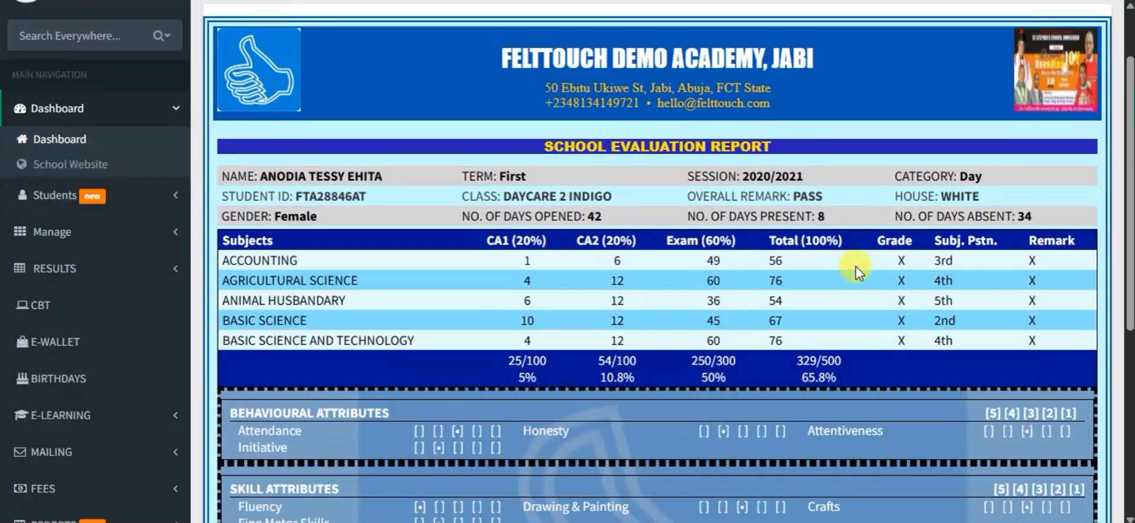
# Step: Bring up the print settings for the result sheet and set a custom scale of 88
pyautogui.hotkey('ctrl', 'p')
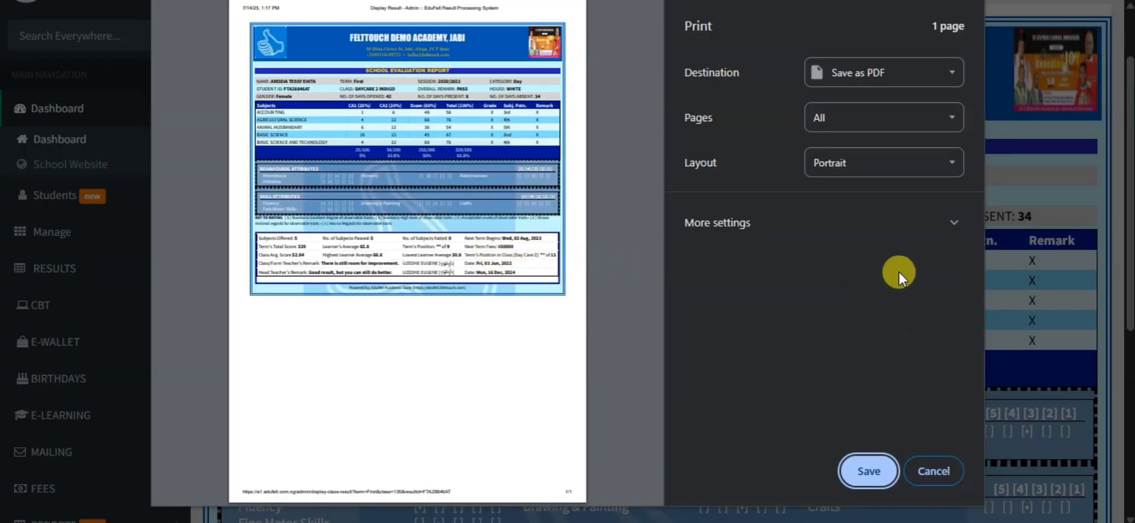
pyautogui.click(894, 240)
pyautogui.scroll(-2, 884, 399)
pyautogui.doubleClick(849, 363)
pyautogui.write('70')
pyautogui.tripleClick(849, 363)
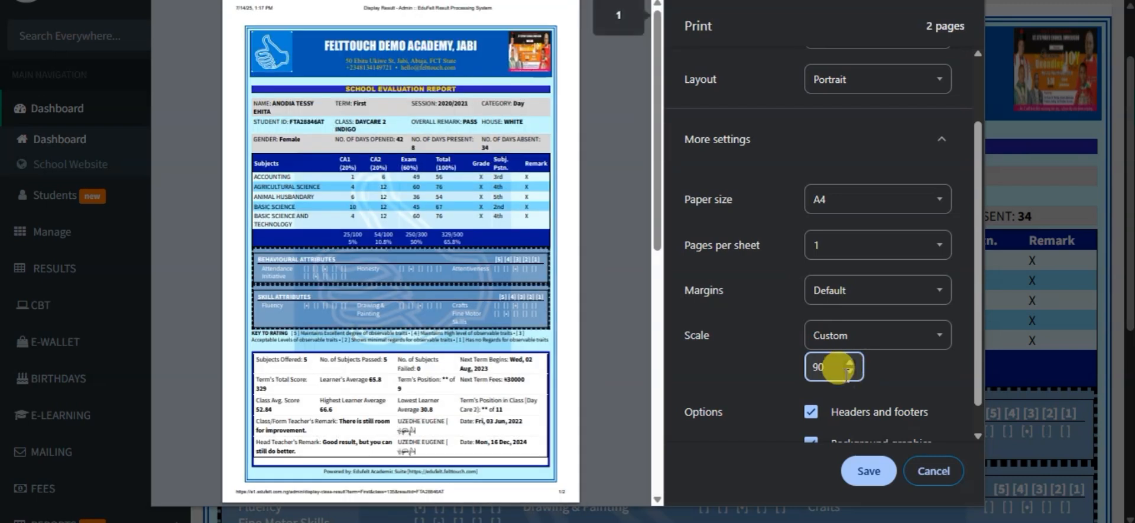
pyautogui.click(851, 373)
pyautogui.click(850, 373)
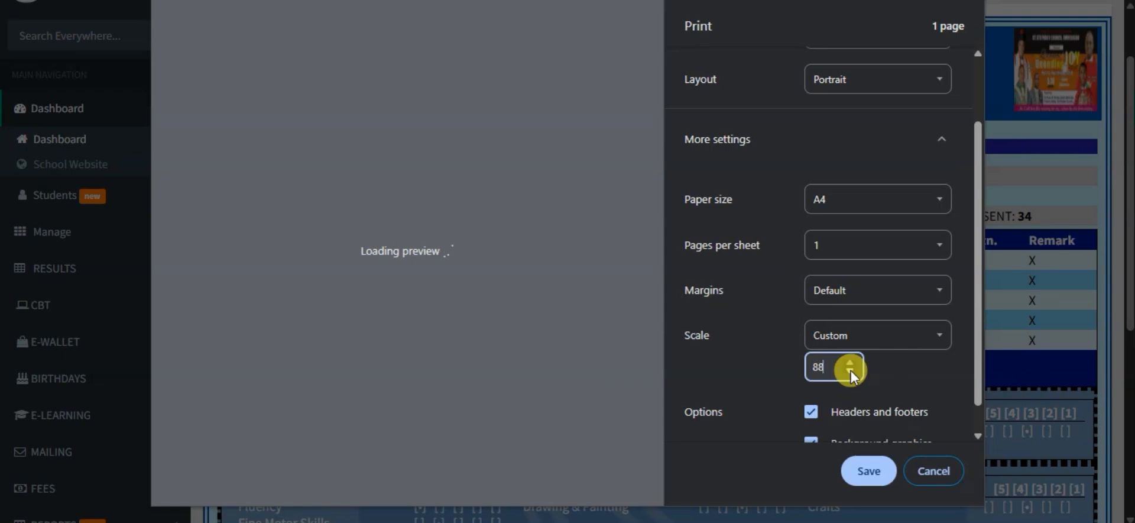
# Step: Save the result sheet as a PDF and view the attributes and footer blocks on the page
pyautogui.click(869, 471)
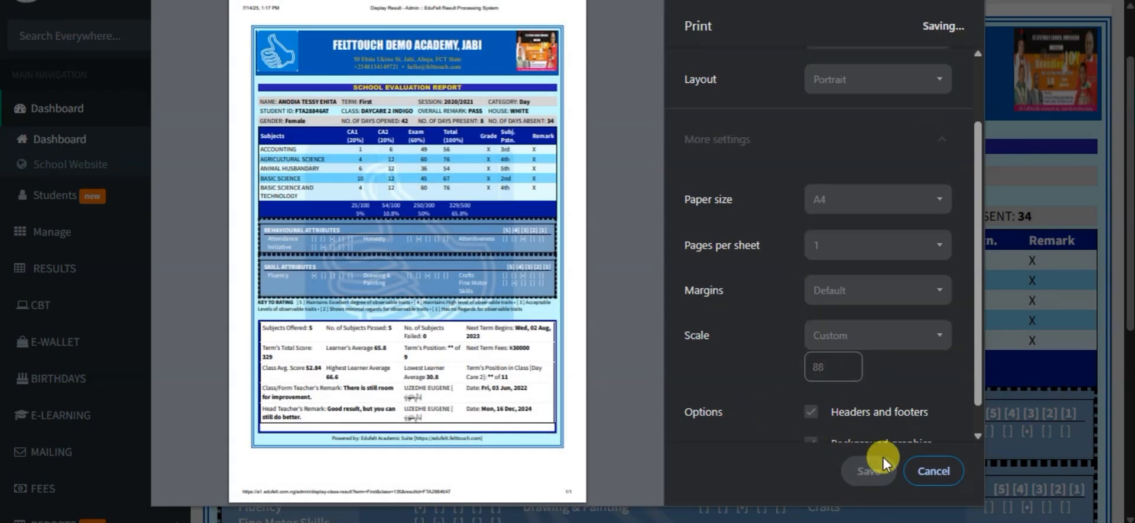
pyautogui.click(426, 293)
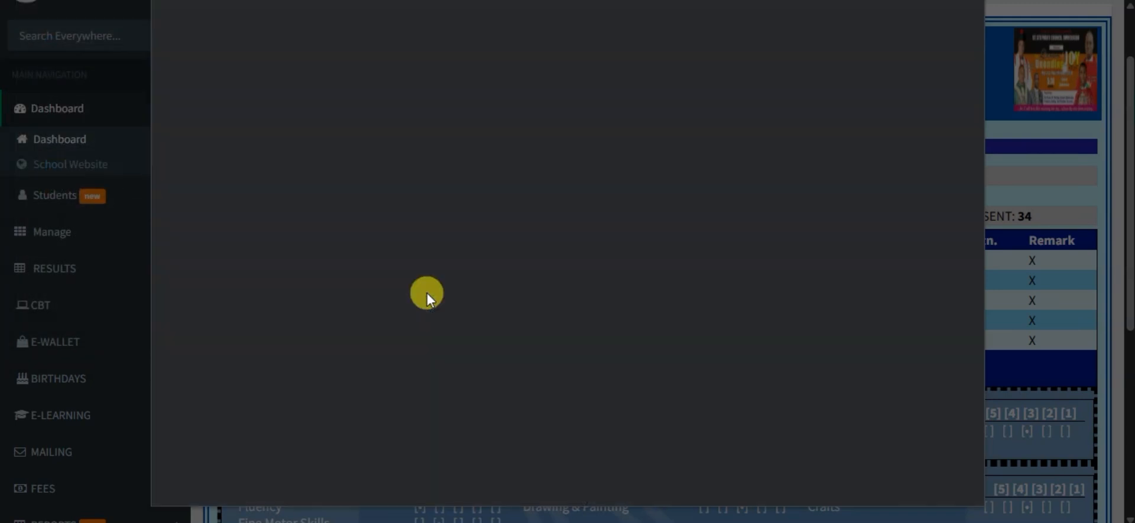
pyautogui.scroll(-6, 951, 242)
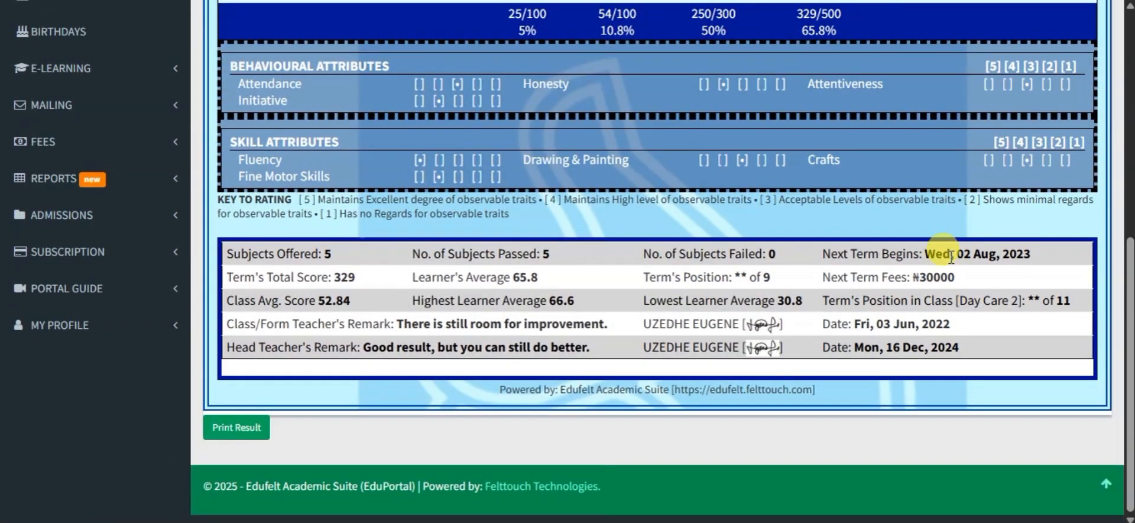